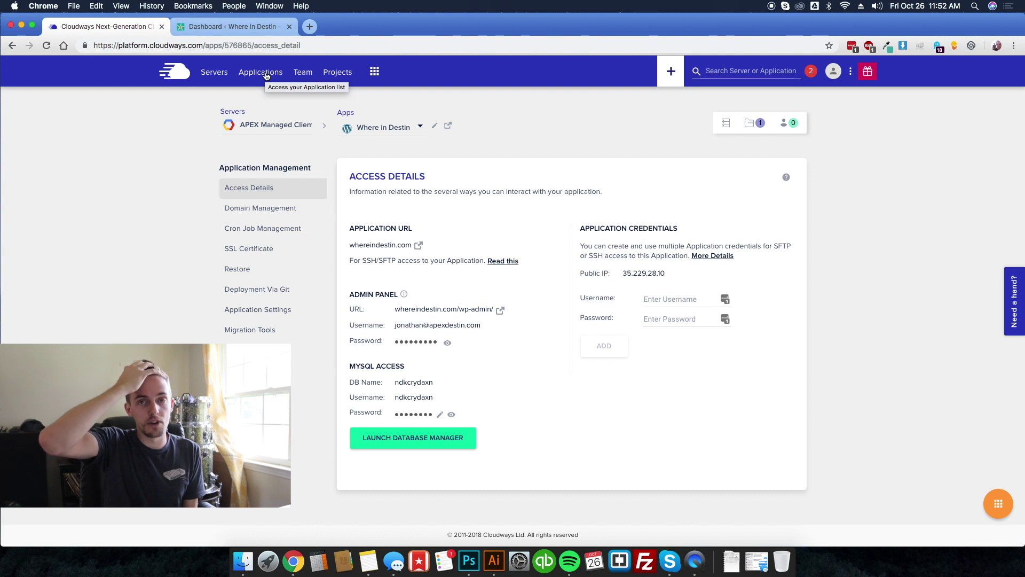
Step: Start adding a new application on the APEX Managed Clients server
{"action": "left_click", "coordinate": [262, 75]}
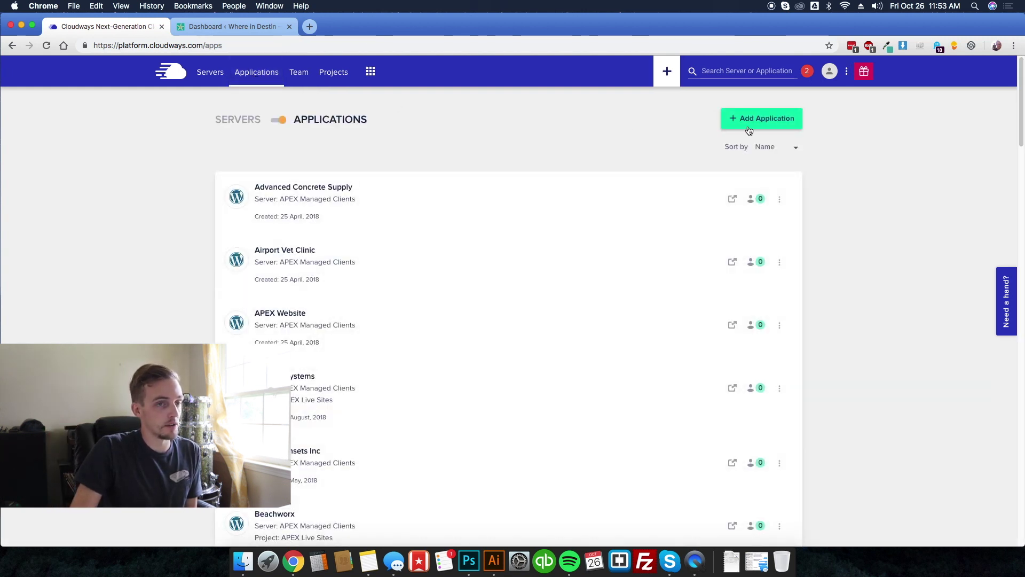
{"action": "left_click", "coordinate": [749, 130]}
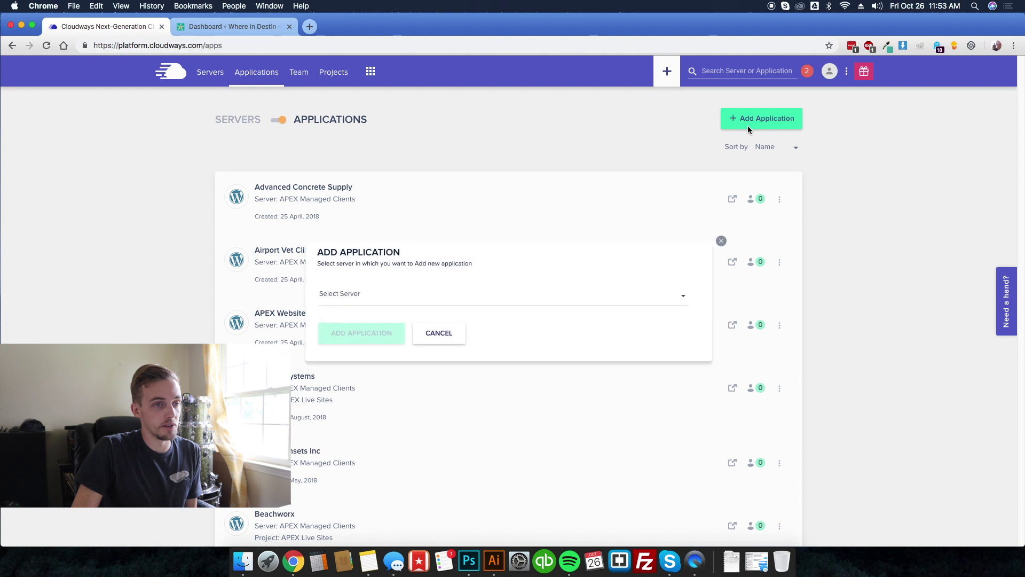
{"action": "left_click", "coordinate": [364, 293]}
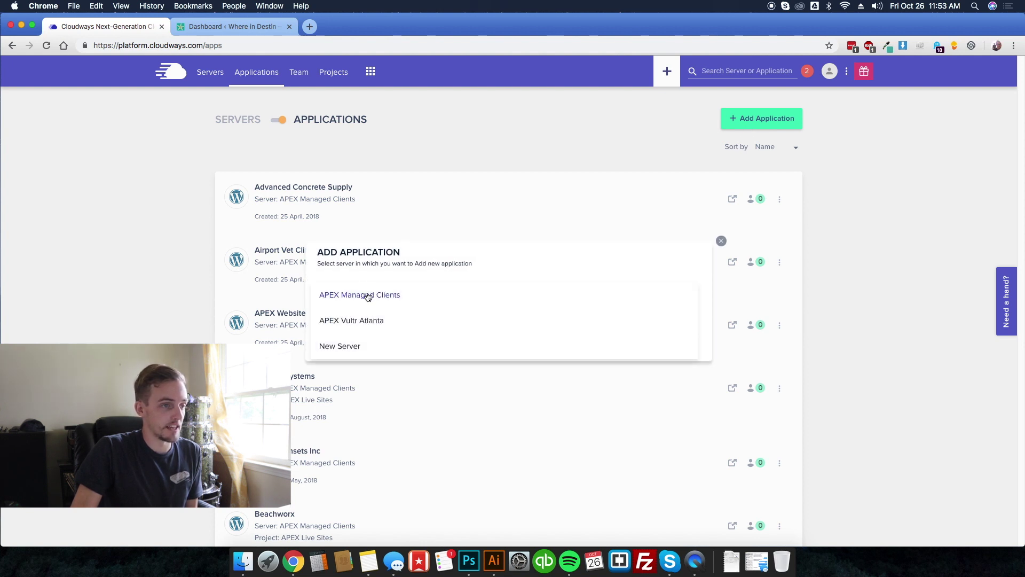
{"action": "left_click", "coordinate": [364, 294]}
{"action": "left_click", "coordinate": [361, 330]}
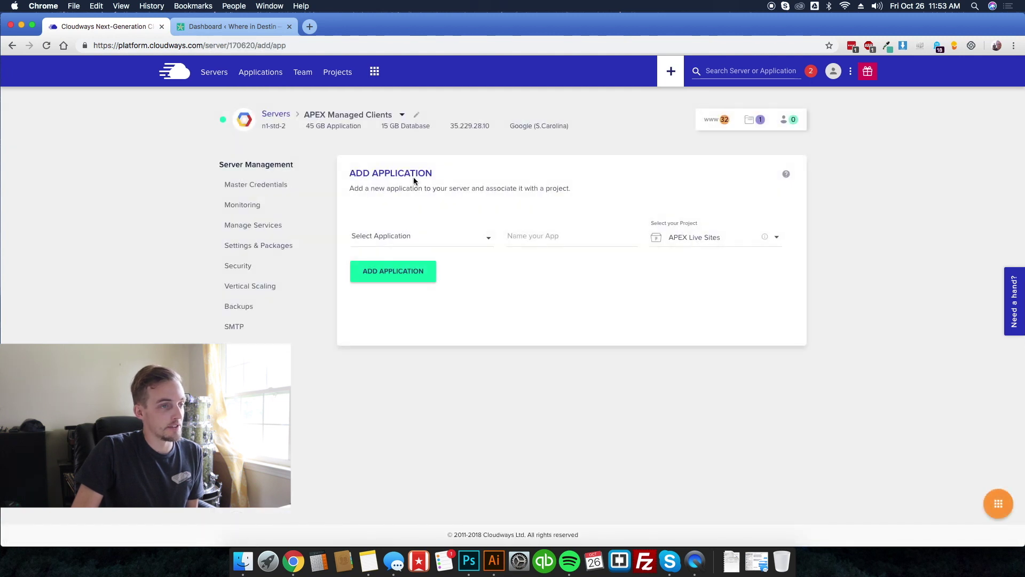
Step: Choose Clean WordPress, name the app 'asdas', and add the application
{"action": "left_click", "coordinate": [484, 239]}
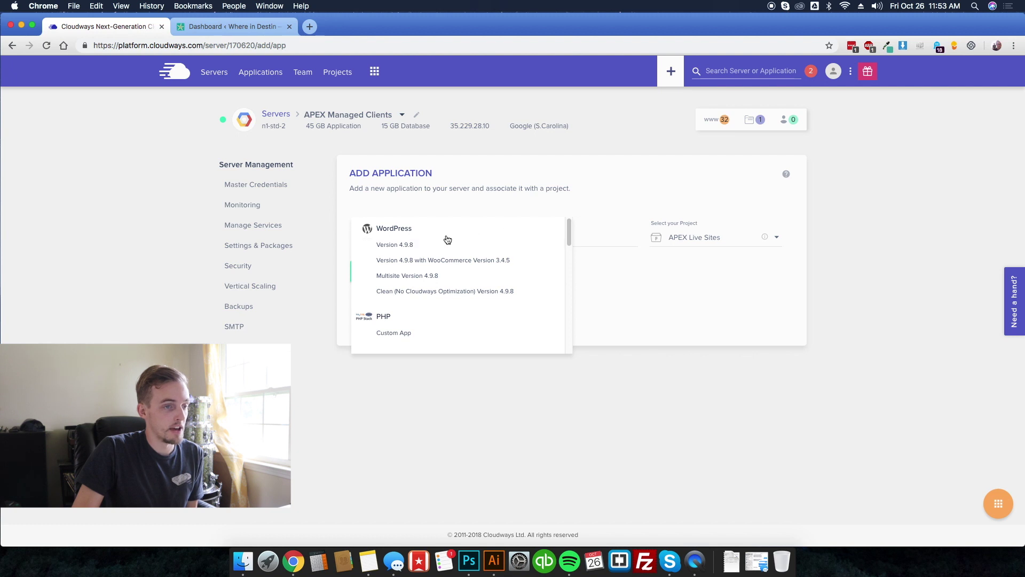
{"action": "left_click_drag", "start_coordinate": [568, 233], "coordinate": [570, 245]}
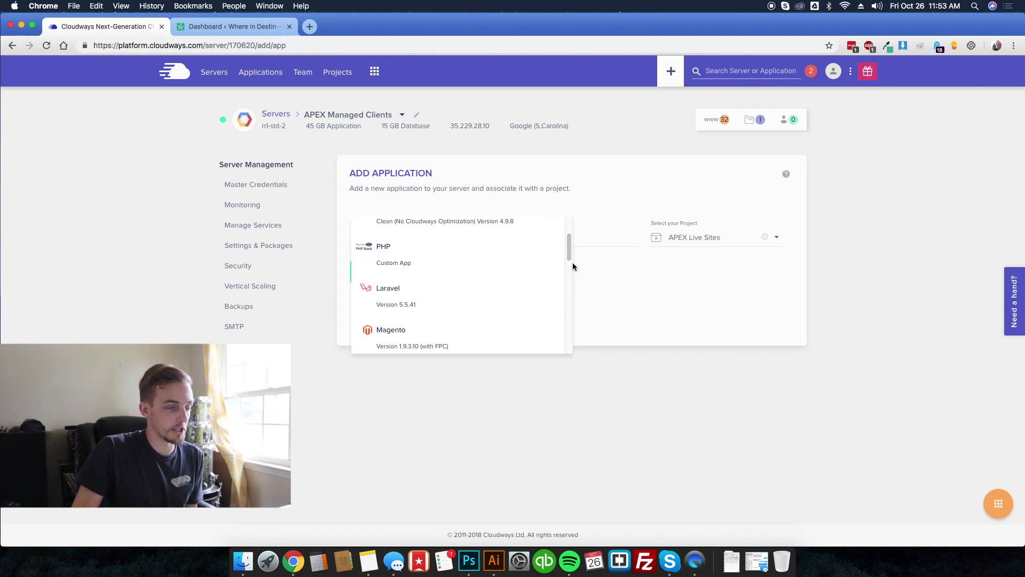
{"action": "left_click_drag", "start_coordinate": [569, 250], "coordinate": [566, 323]}
{"action": "scroll", "coordinate": [422, 339], "scroll_direction": "down", "scroll_amount": 2}
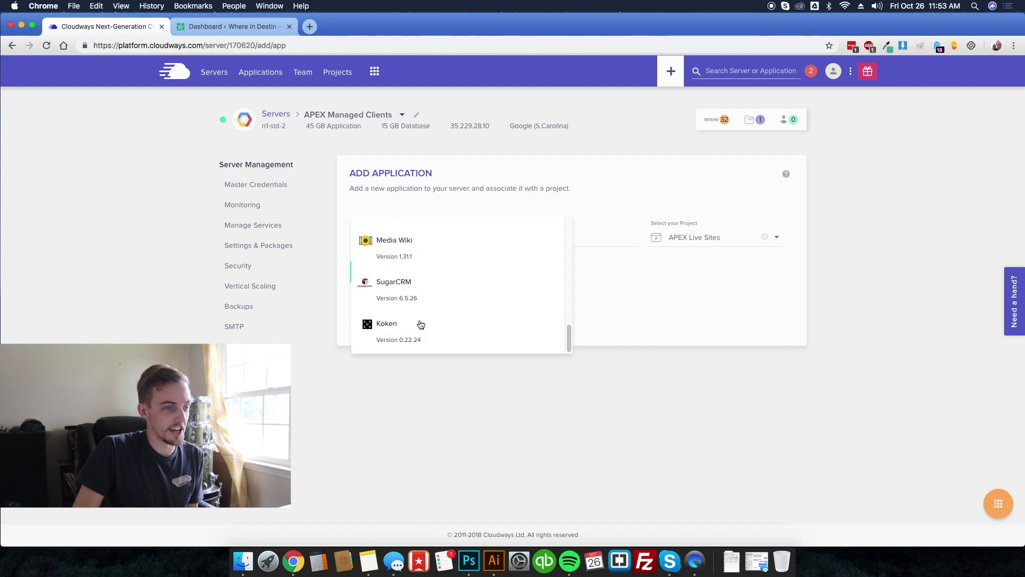
{"action": "scroll", "coordinate": [446, 300], "scroll_direction": "up", "scroll_amount": 10}
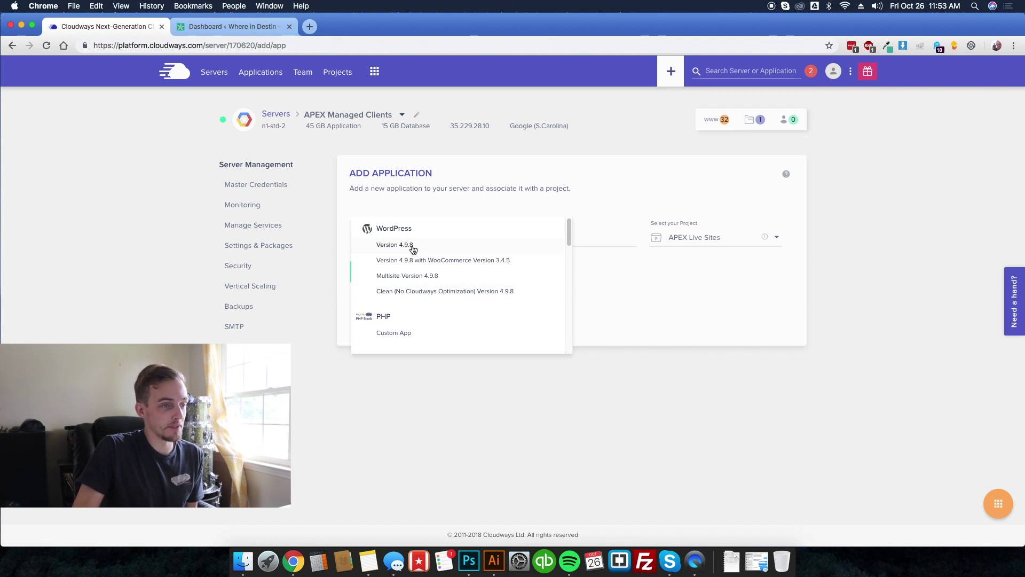
{"action": "left_click", "coordinate": [437, 291]}
{"action": "left_click", "coordinate": [561, 241]}
{"action": "type", "text": "asdas"}
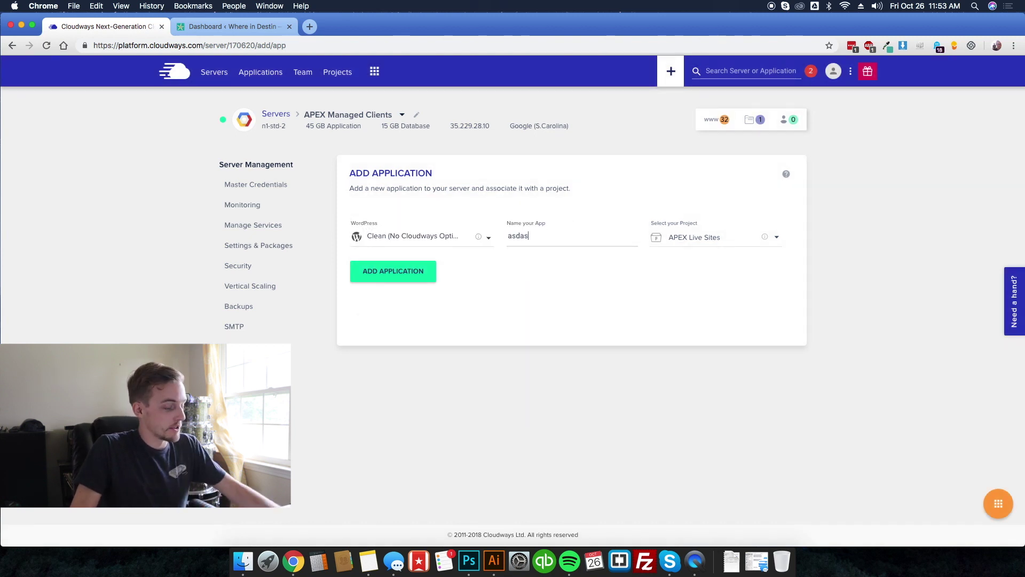
{"action": "left_click", "coordinate": [407, 277]}
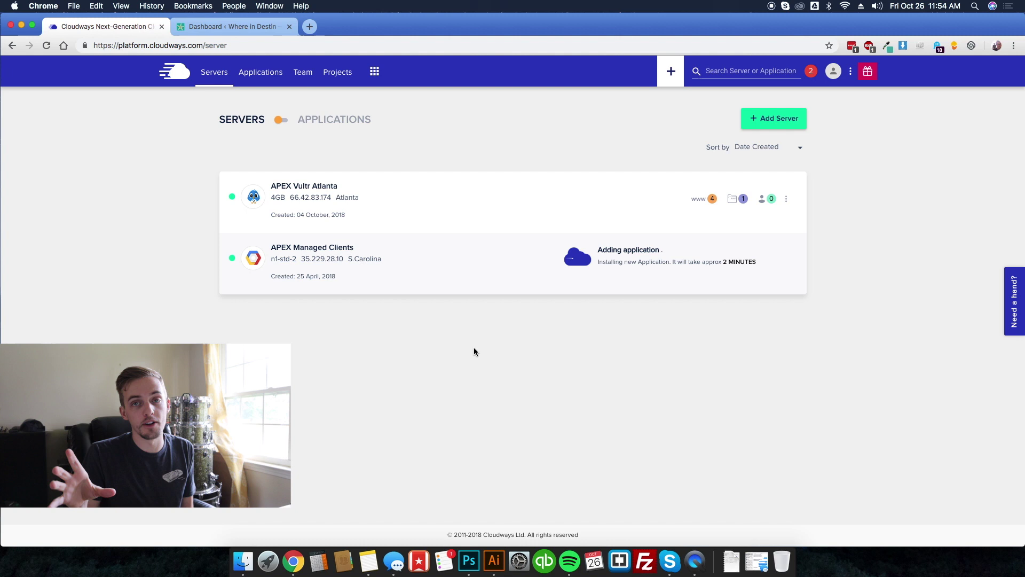
Step: Open temp app's access details from the APEX Vultr Atlanta app list
{"action": "left_click", "coordinate": [698, 205]}
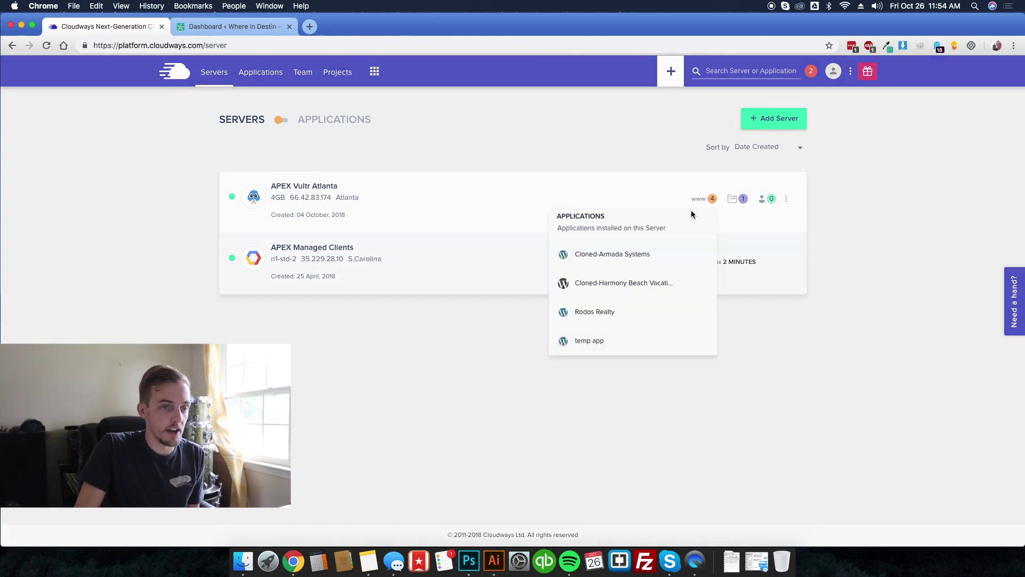
{"action": "left_click", "coordinate": [589, 340]}
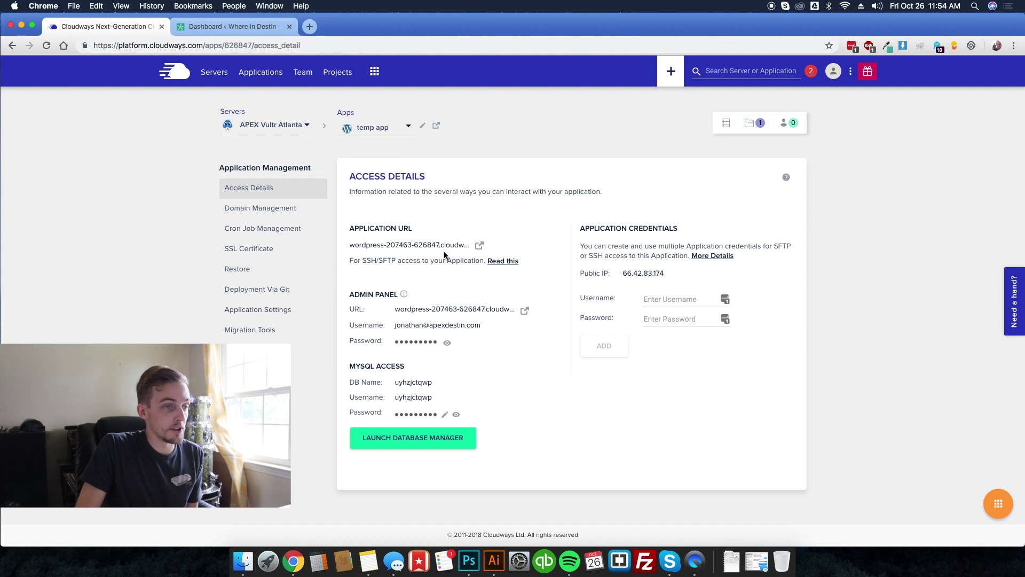
{"action": "left_click_drag", "start_coordinate": [370, 244], "coordinate": [446, 246]}
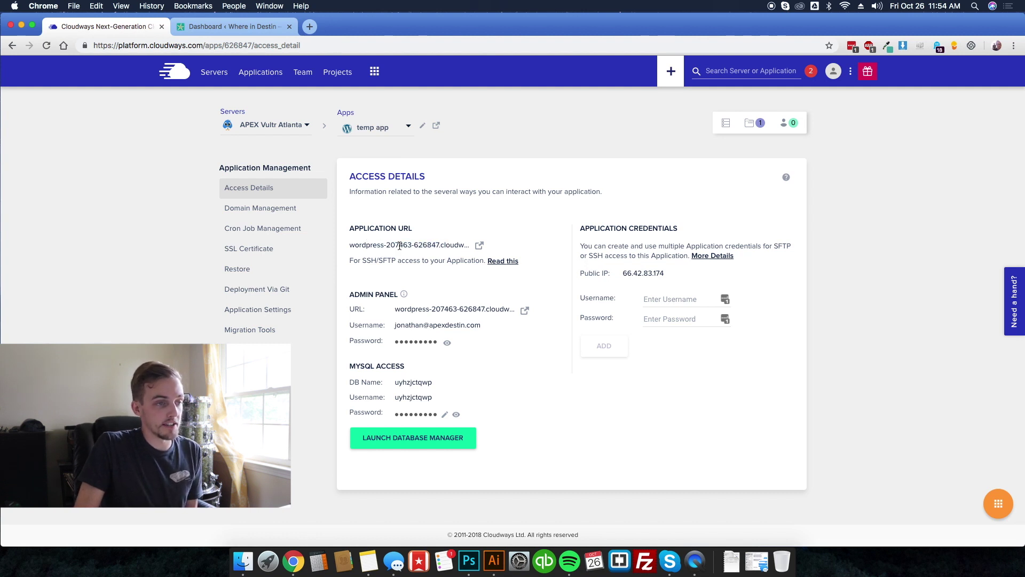
{"action": "left_click_drag", "start_coordinate": [380, 246], "coordinate": [450, 247]}
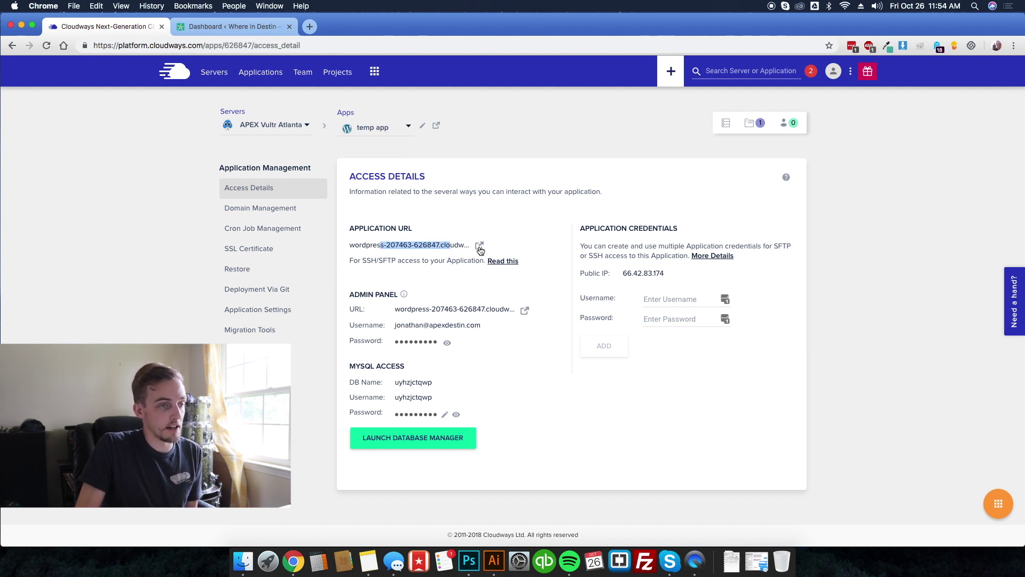
{"action": "left_click", "coordinate": [421, 215]}
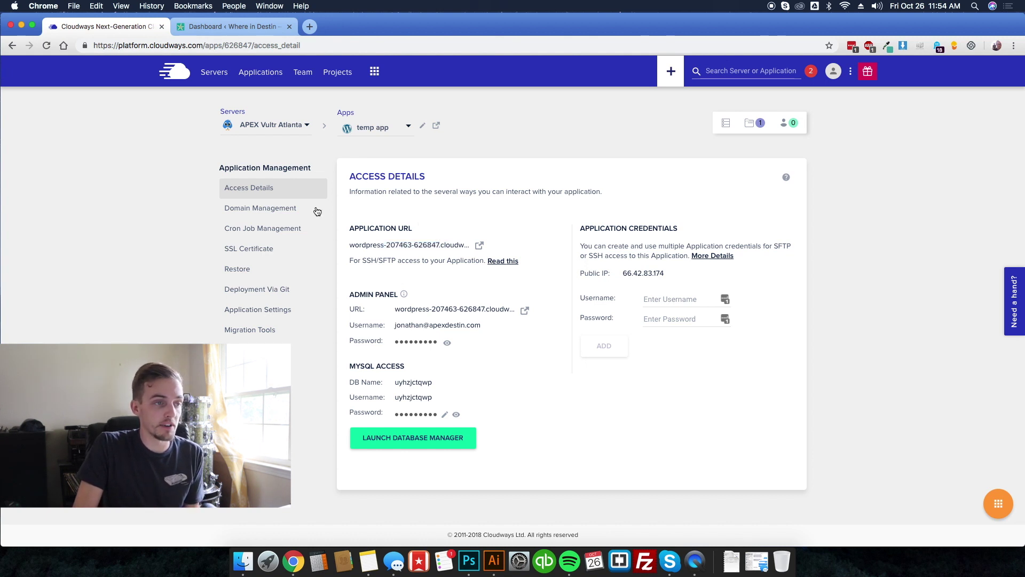
{"action": "left_click", "coordinate": [242, 213]}
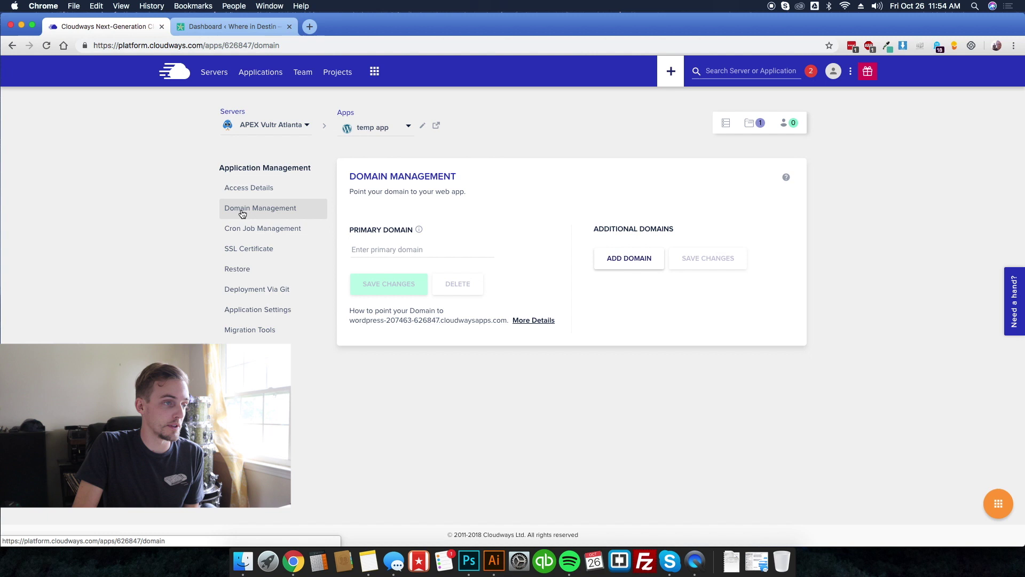
{"action": "left_click", "coordinate": [412, 254]}
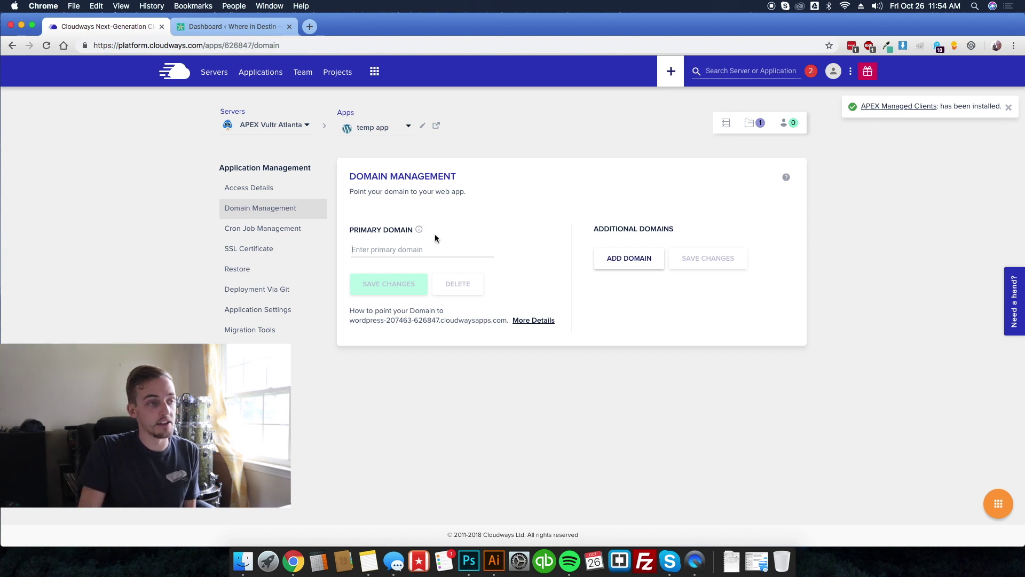
{"action": "left_click", "coordinate": [267, 194]}
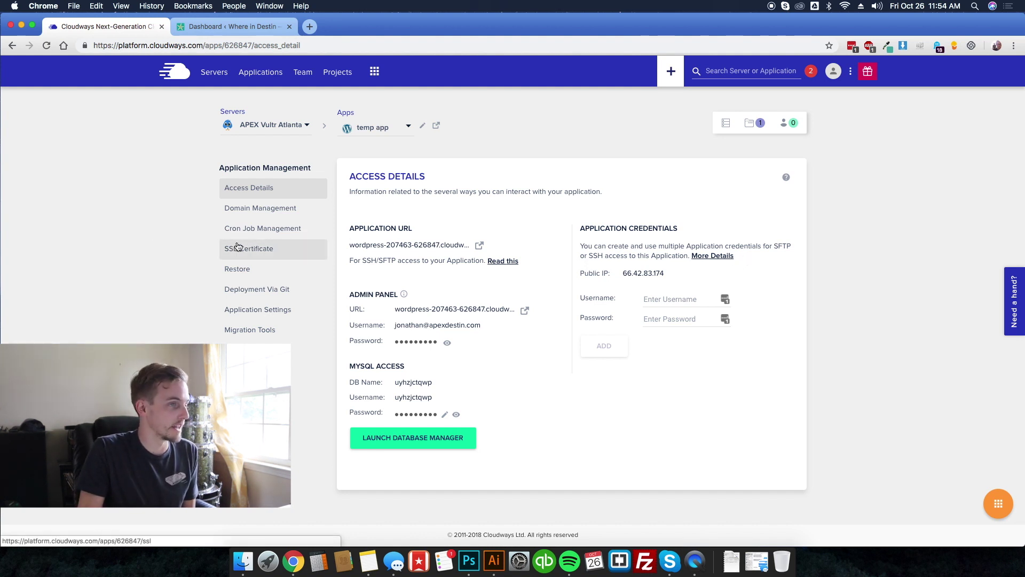
Step: Review temp app's Domain Management and SSL Certificate pages, ending on Deployment Via Git
{"action": "left_click", "coordinate": [274, 211]}
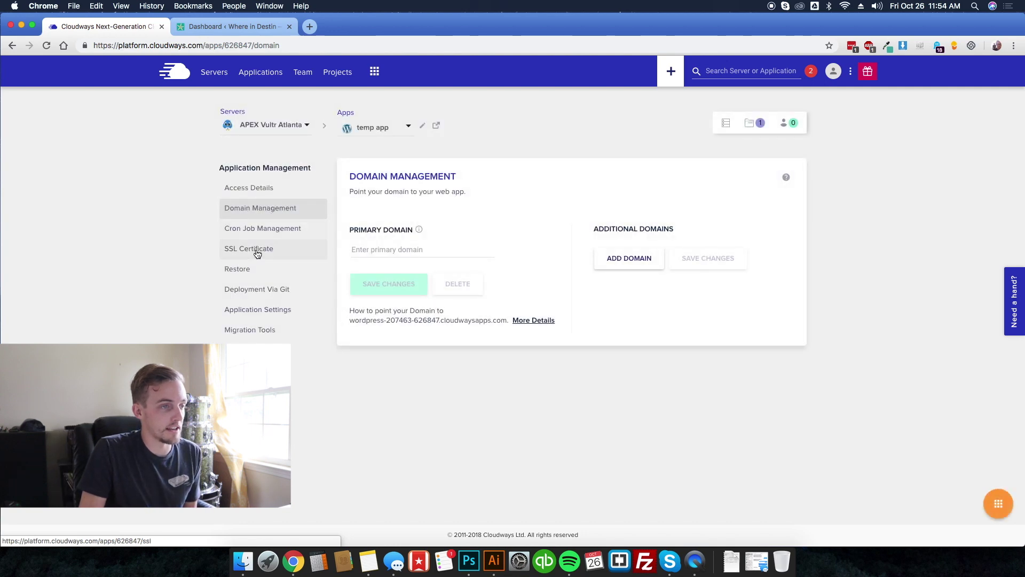
{"action": "left_click", "coordinate": [256, 252]}
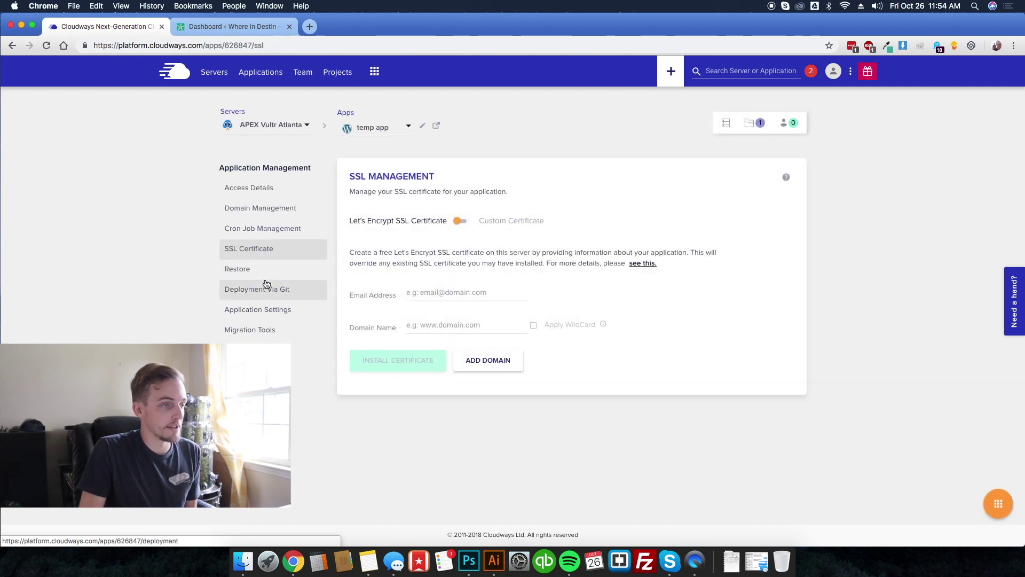
{"action": "left_click", "coordinate": [267, 287]}
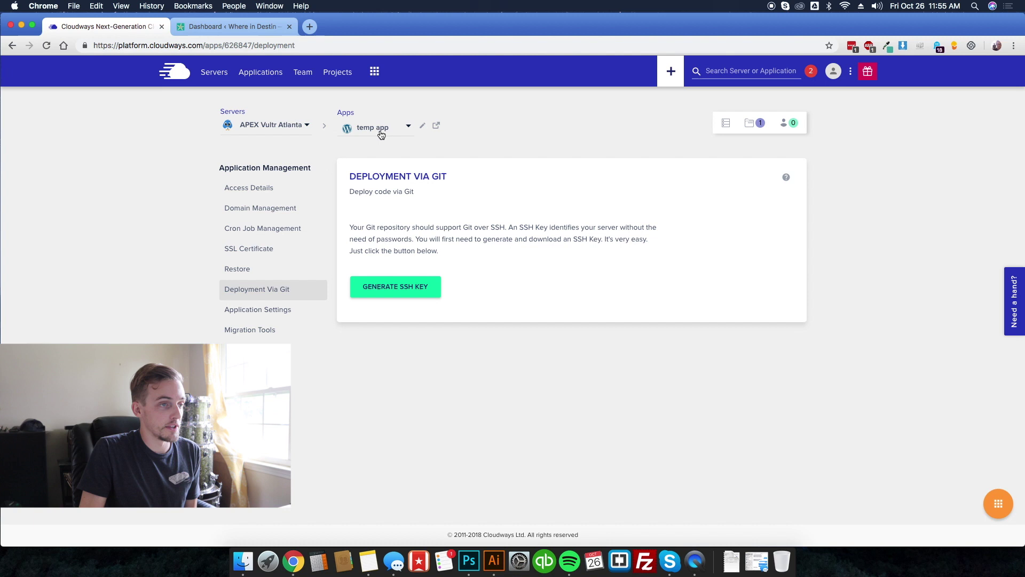
{"action": "left_click", "coordinate": [374, 127]}
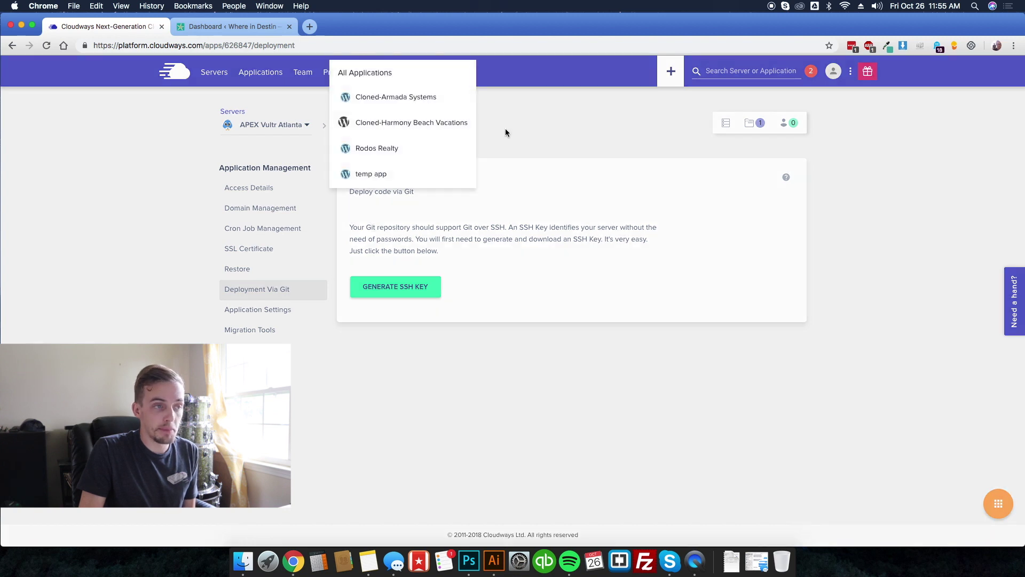
{"action": "left_click", "coordinate": [405, 147]}
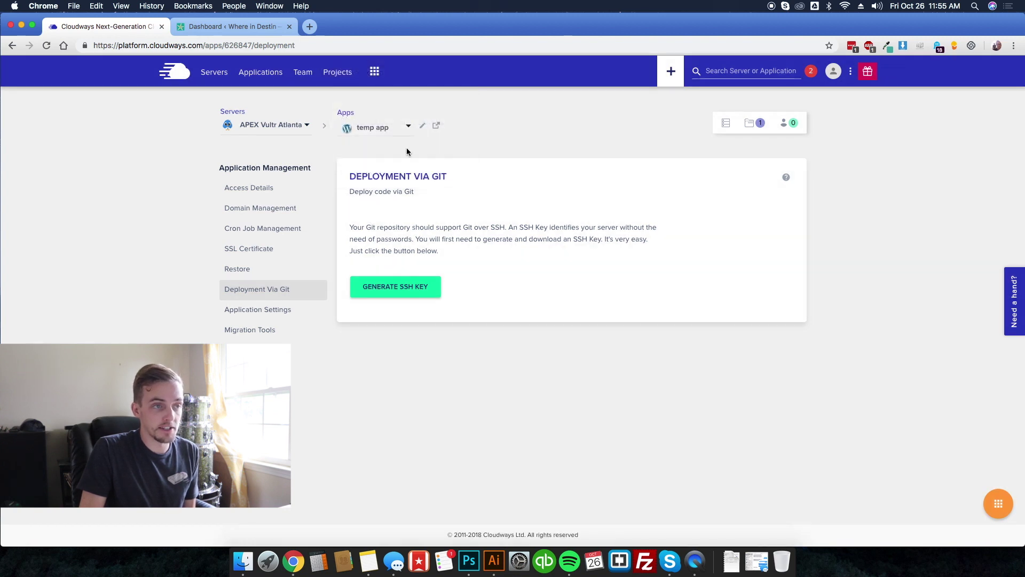
{"action": "left_click", "coordinate": [271, 128]}
{"action": "left_click", "coordinate": [214, 75]}
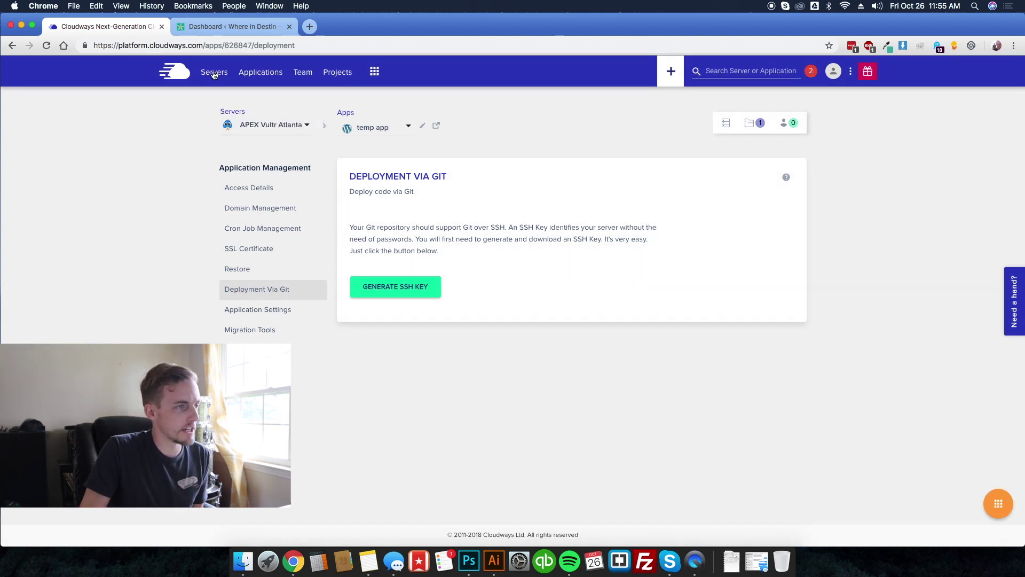
{"action": "left_click", "coordinate": [322, 204]}
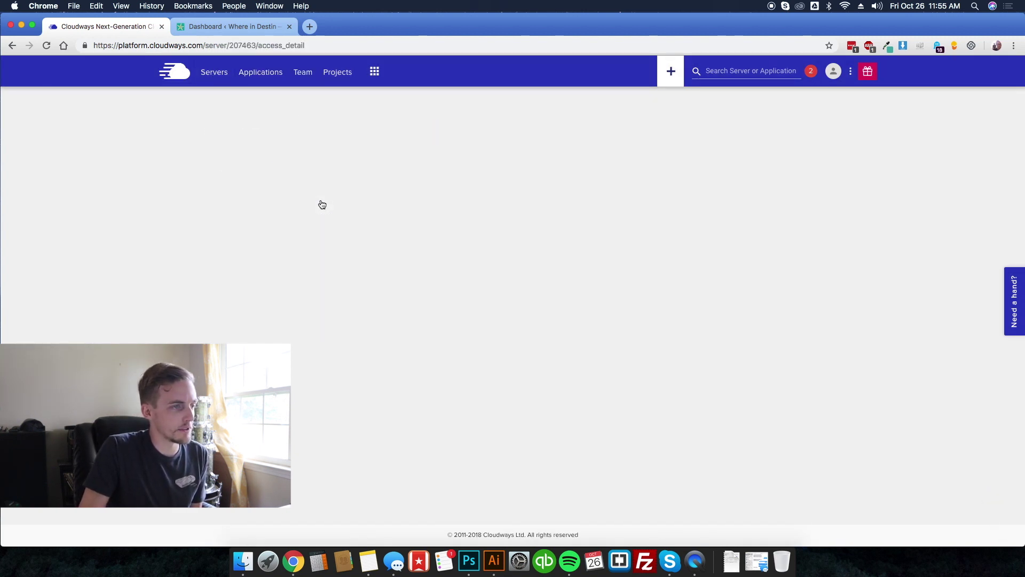
{"action": "left_click", "coordinate": [193, 300]}
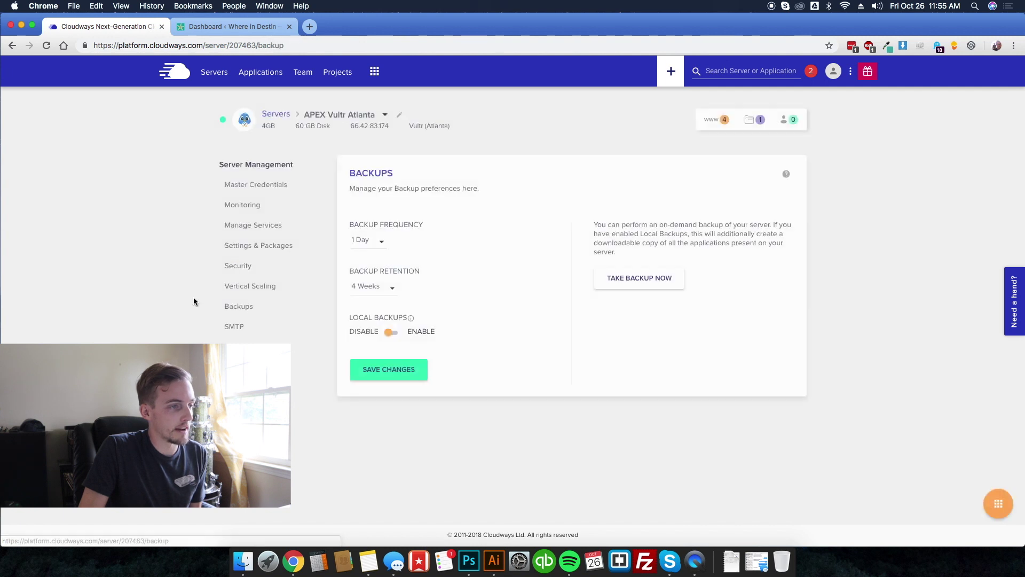
{"action": "left_click", "coordinate": [382, 241]}
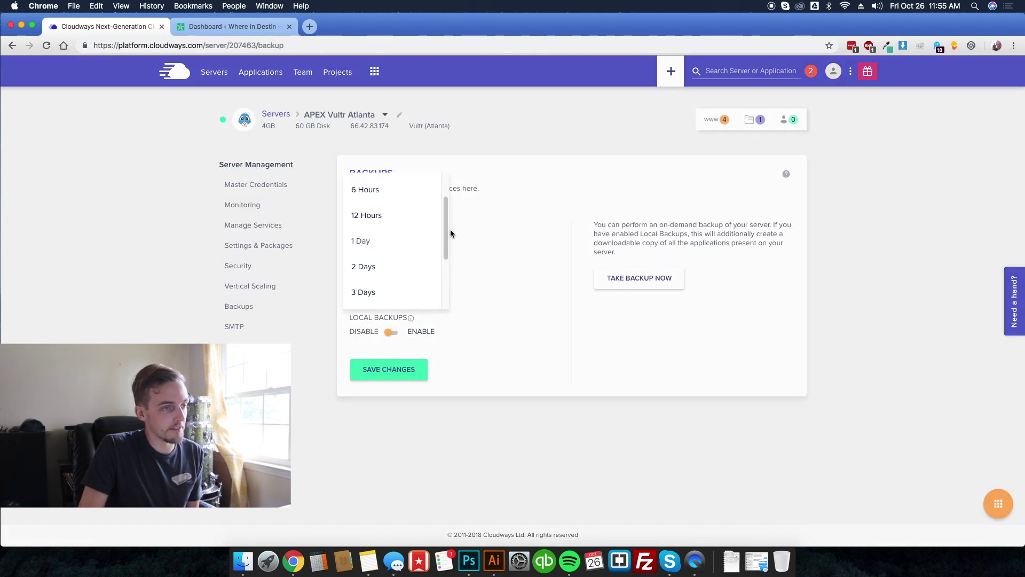
{"action": "scroll", "coordinate": [450, 229], "scroll_direction": "up", "scroll_amount": 3}
{"action": "left_click_drag", "start_coordinate": [448, 188], "coordinate": [448, 226]}
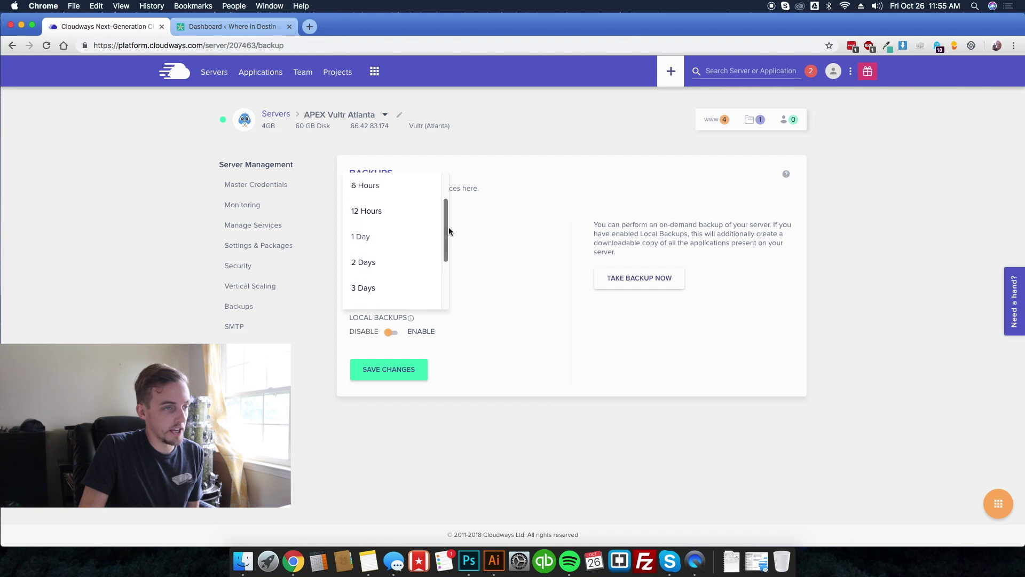
{"action": "left_click", "coordinate": [485, 233]}
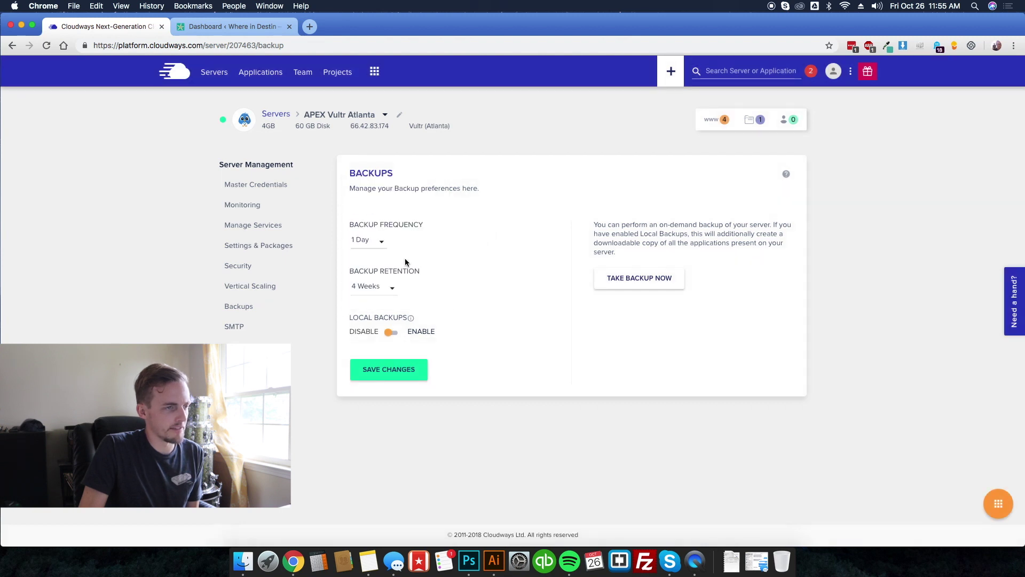
{"action": "left_click", "coordinate": [368, 243]}
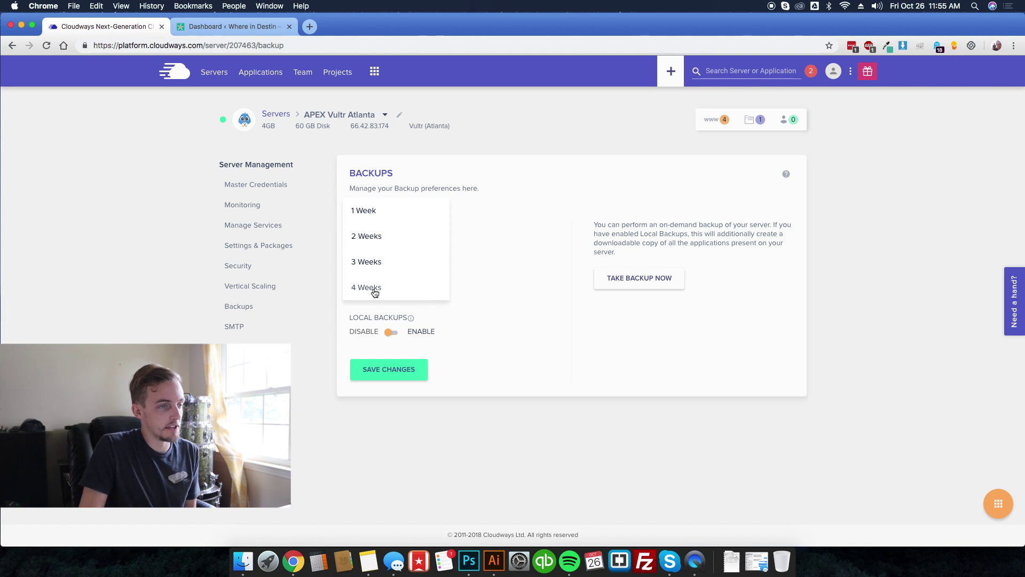
{"action": "left_click", "coordinate": [370, 288]}
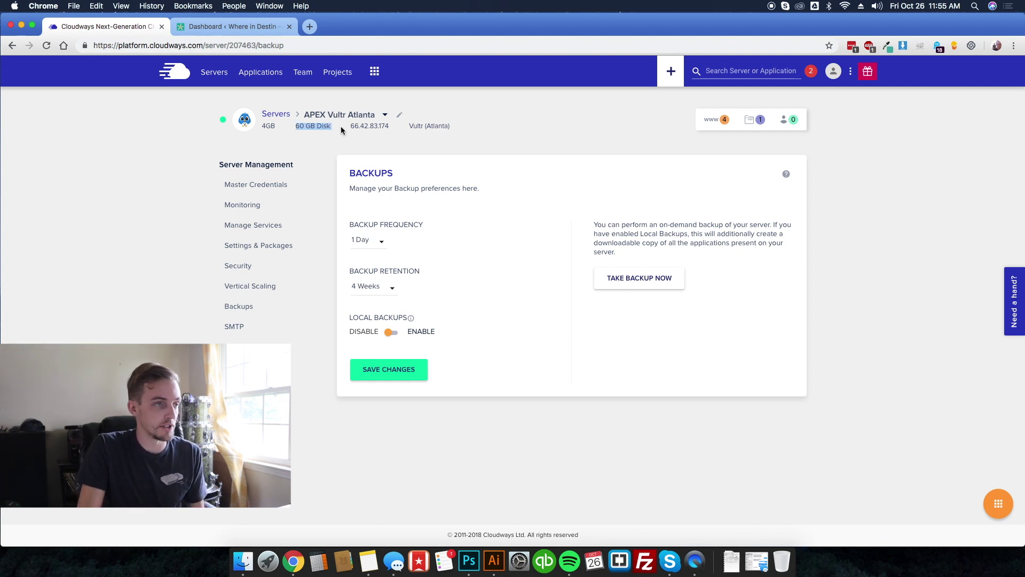
{"action": "left_click", "coordinate": [266, 127]}
{"action": "left_click_drag", "start_coordinate": [296, 126], "coordinate": [331, 126]}
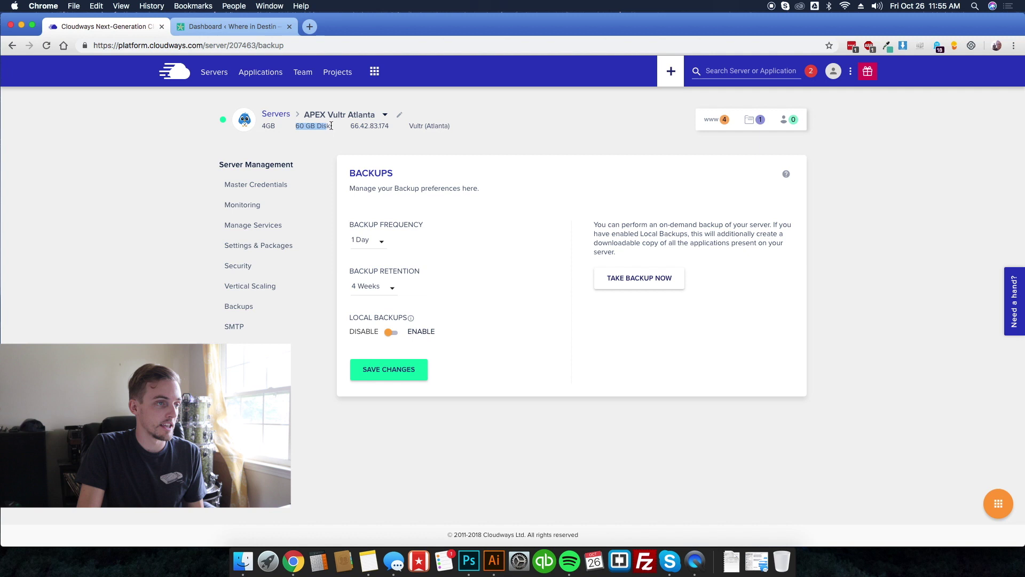
{"action": "left_click", "coordinate": [336, 127]}
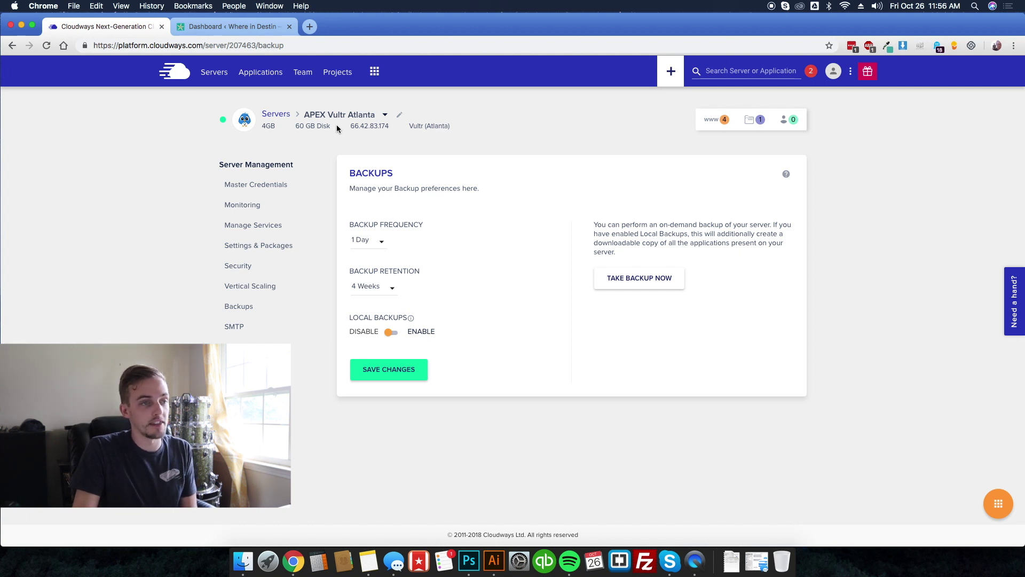
Step: Open the temp app on APEX Vultr Atlanta from the servers list
{"action": "left_click", "coordinate": [260, 75]}
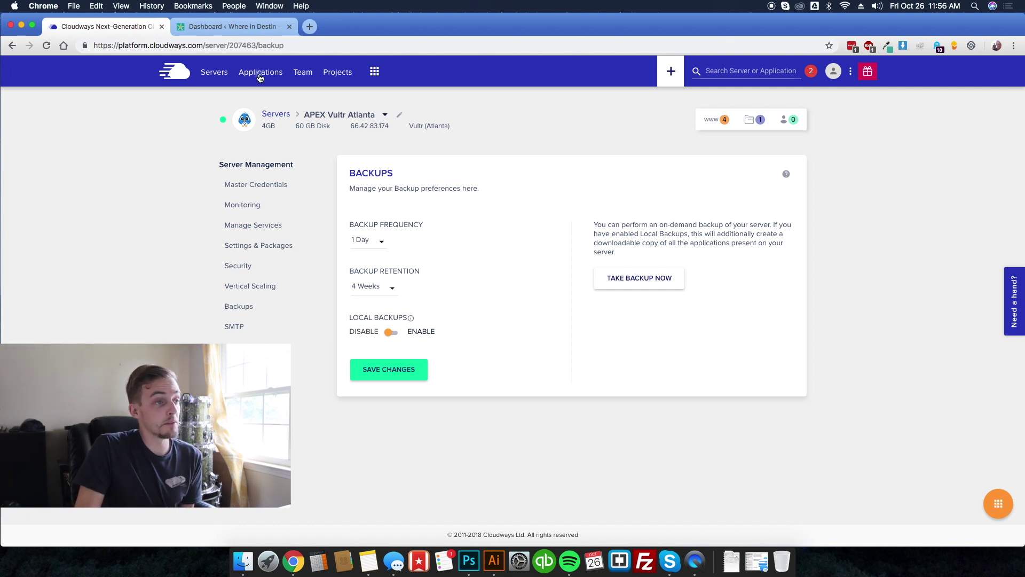
{"action": "left_click", "coordinate": [212, 75]}
{"action": "mouse_move", "coordinate": [694, 196]}
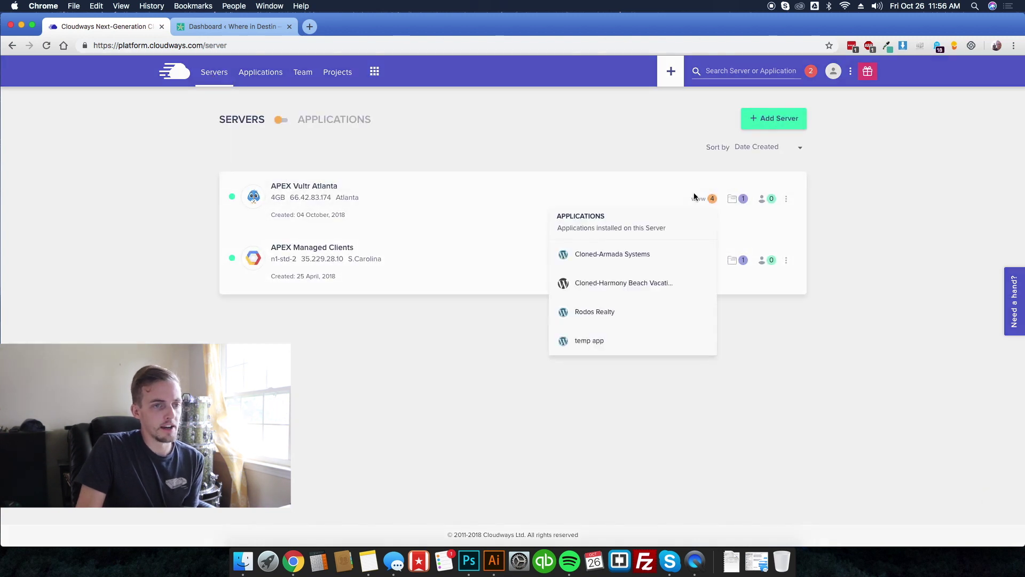
{"action": "left_click", "coordinate": [589, 342]}
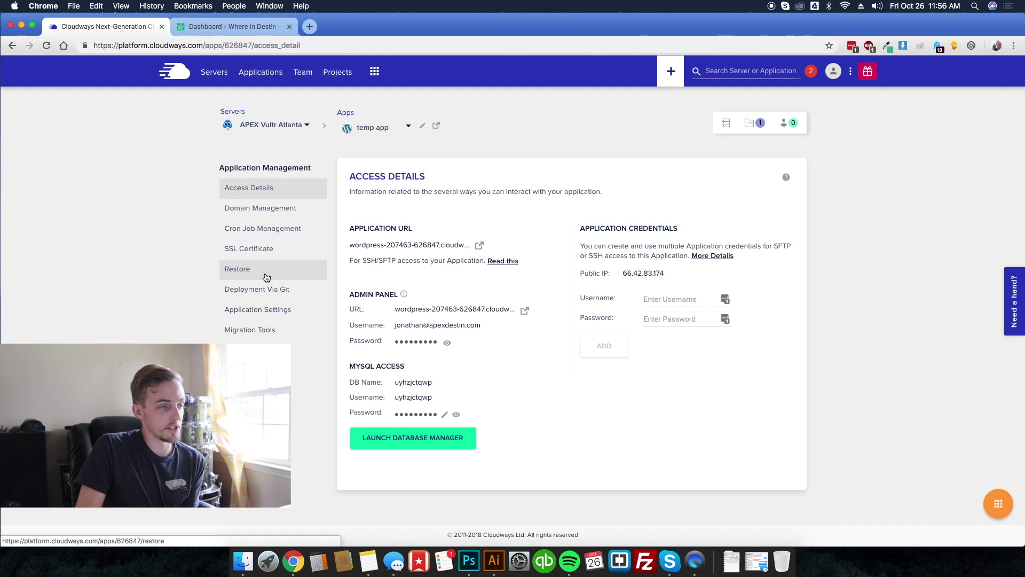
{"action": "left_click", "coordinate": [369, 128]}
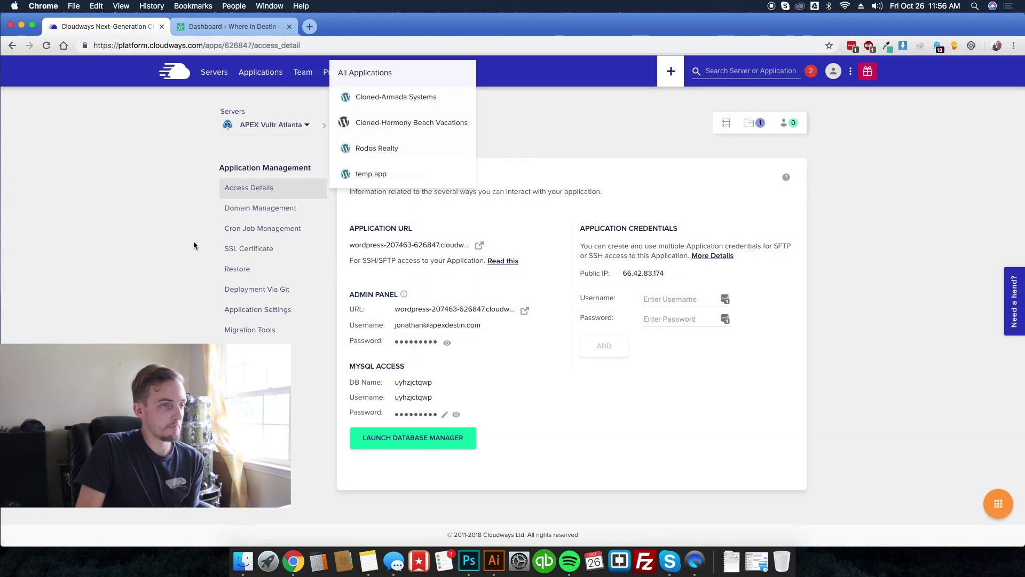
Step: Restore temp app from the 25 October, 2018 backup and return to Servers
{"action": "left_click", "coordinate": [245, 268]}
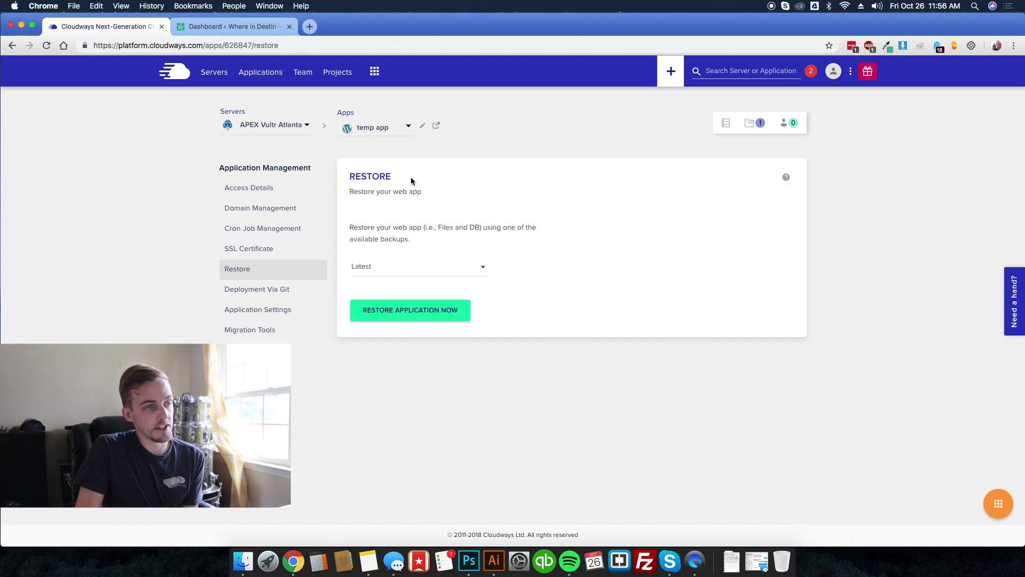
{"action": "left_click", "coordinate": [409, 265]}
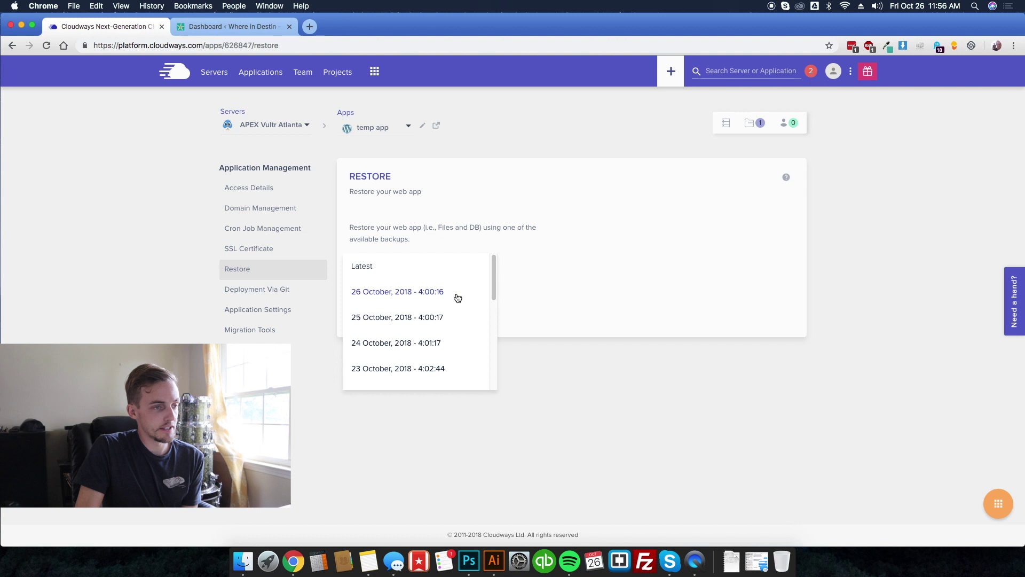
{"action": "left_click_drag", "start_coordinate": [496, 267], "coordinate": [494, 369]}
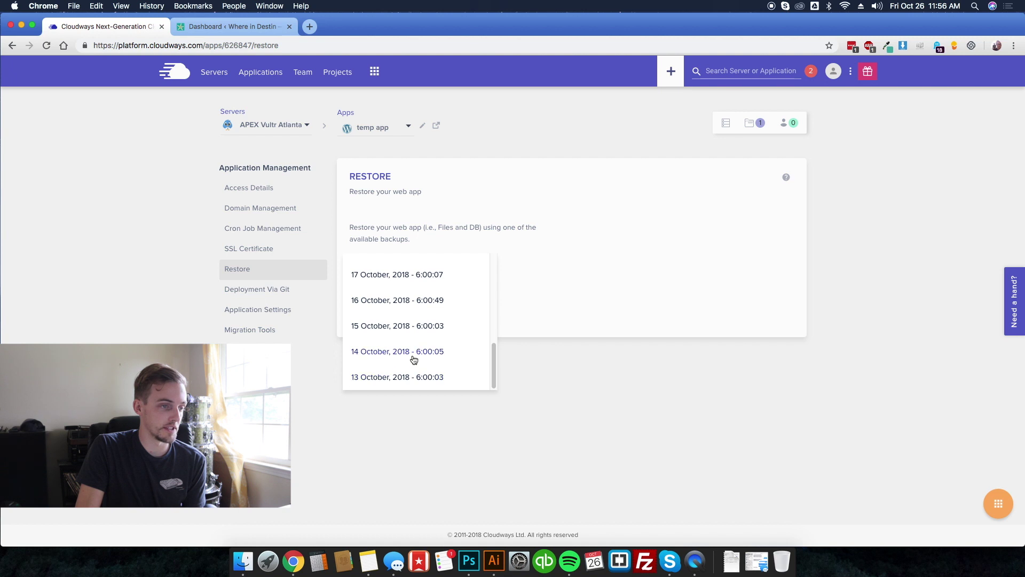
{"action": "scroll", "coordinate": [419, 339], "scroll_direction": "up", "scroll_amount": 10}
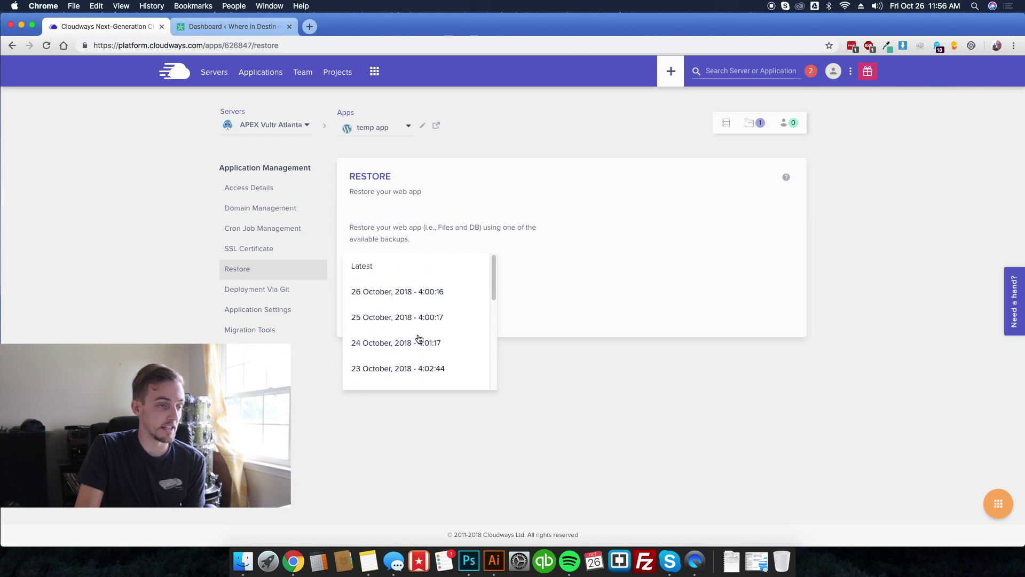
{"action": "left_click", "coordinate": [375, 319]}
{"action": "left_click", "coordinate": [391, 319]}
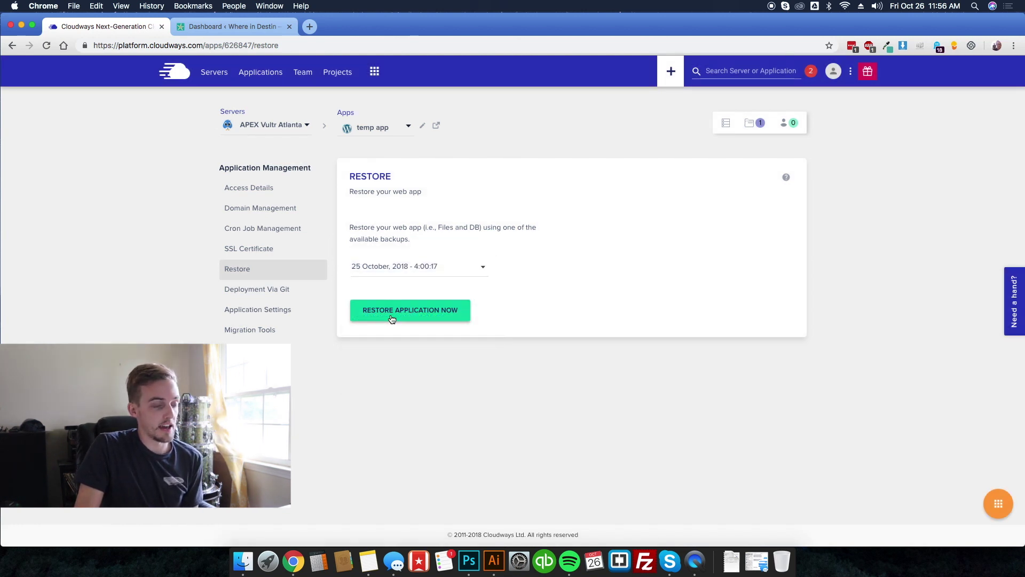
{"action": "left_click", "coordinate": [214, 72]}
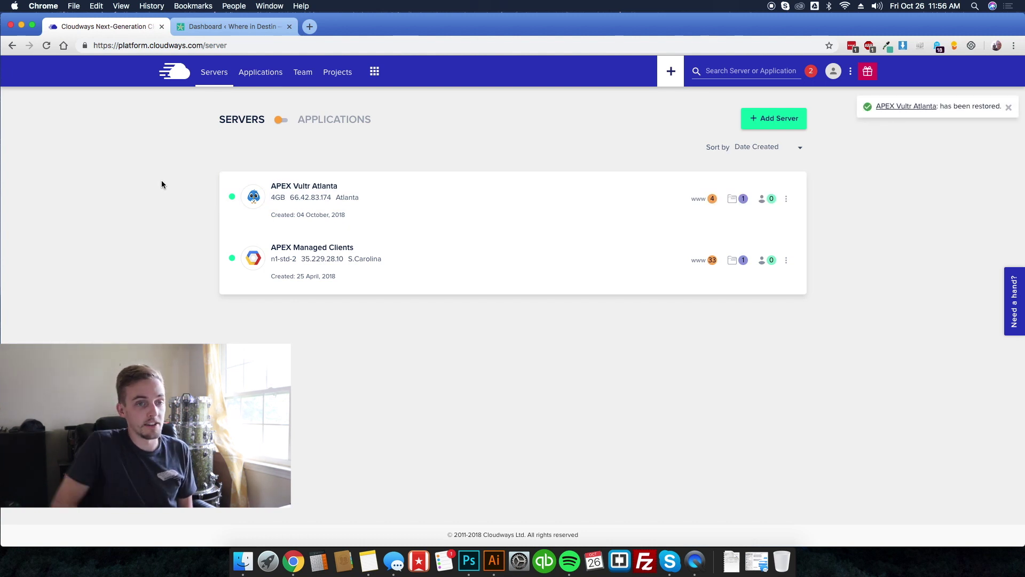
{"action": "triple_click", "coordinate": [958, 106]}
{"action": "left_click", "coordinate": [959, 105]}
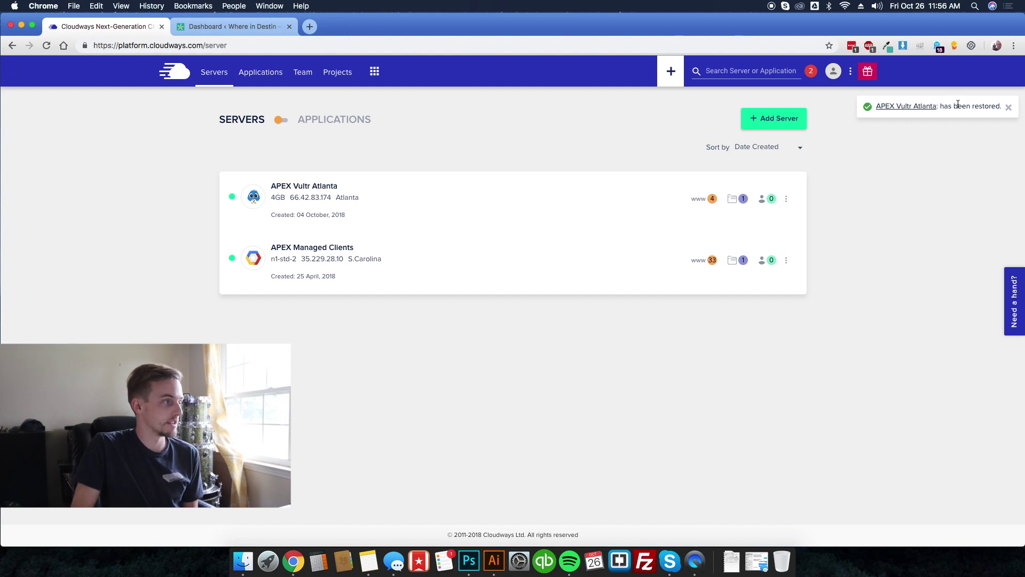
{"action": "left_click", "coordinate": [340, 196]}
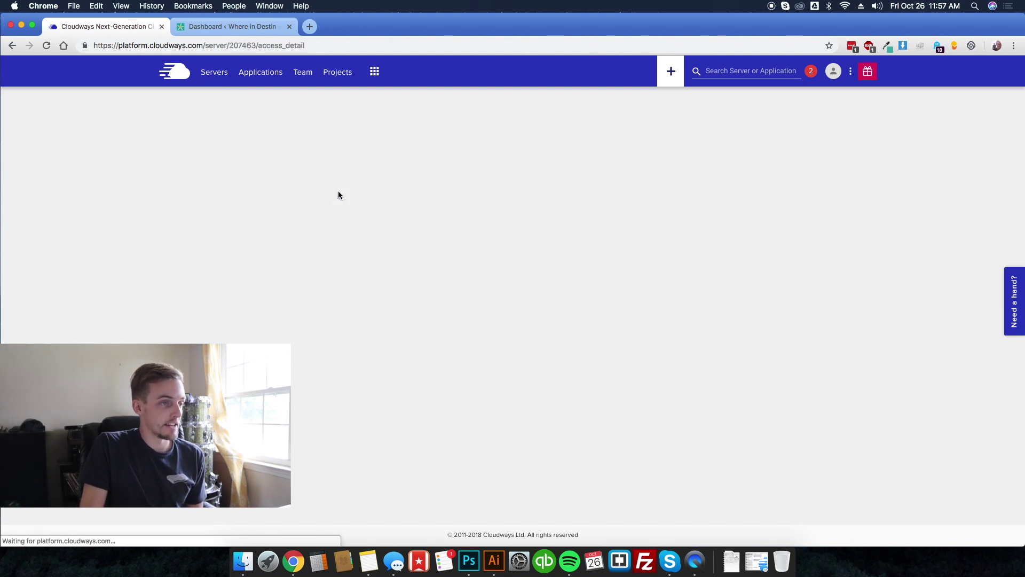
{"action": "left_click", "coordinate": [211, 72]}
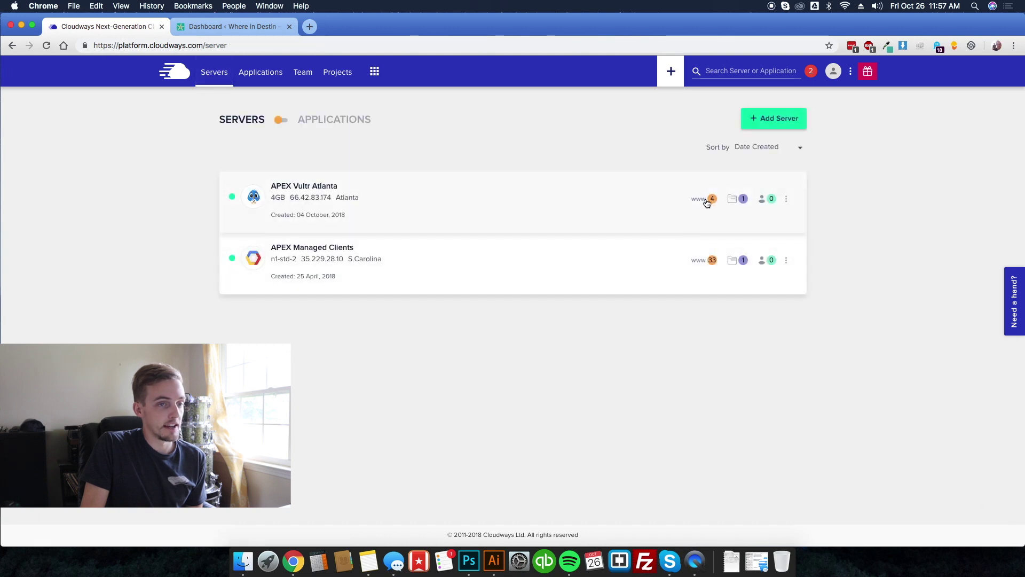
{"action": "left_click", "coordinate": [710, 199]}
{"action": "left_click", "coordinate": [603, 341]}
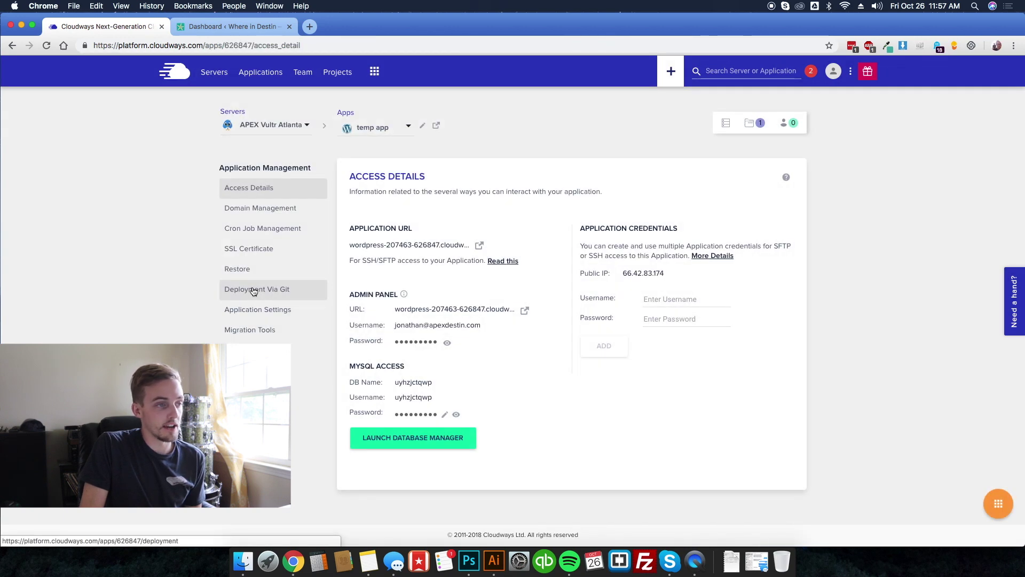
{"action": "left_click", "coordinate": [239, 251]}
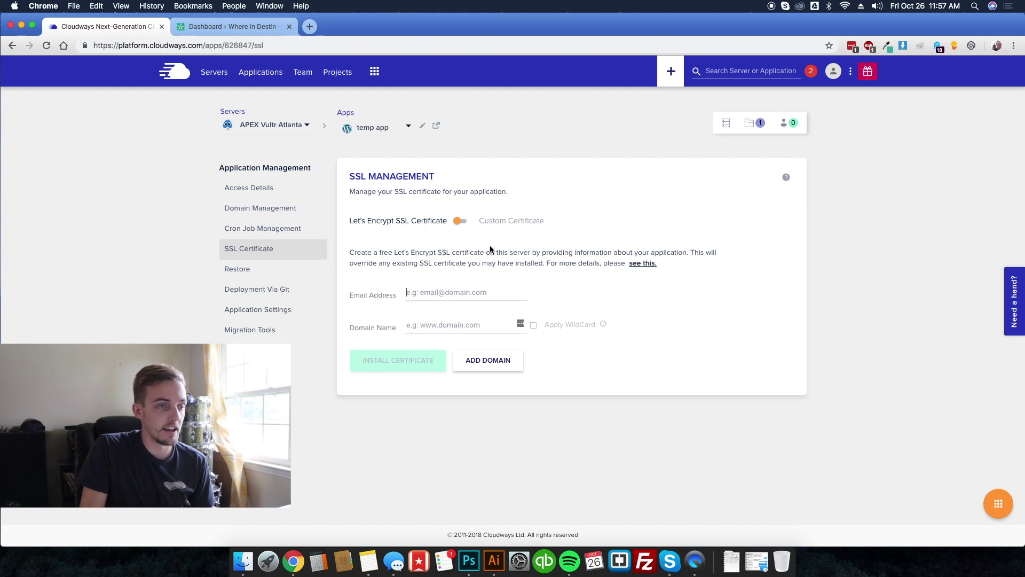
{"action": "left_click_drag", "start_coordinate": [409, 250], "coordinate": [535, 263]}
{"action": "left_click", "coordinate": [536, 262]}
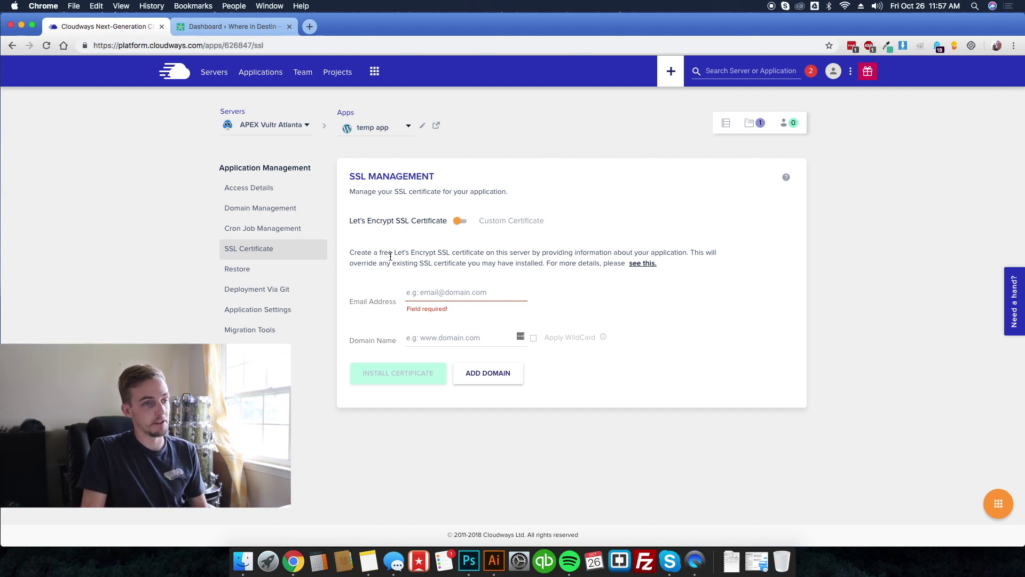
{"action": "left_click", "coordinate": [460, 221]}
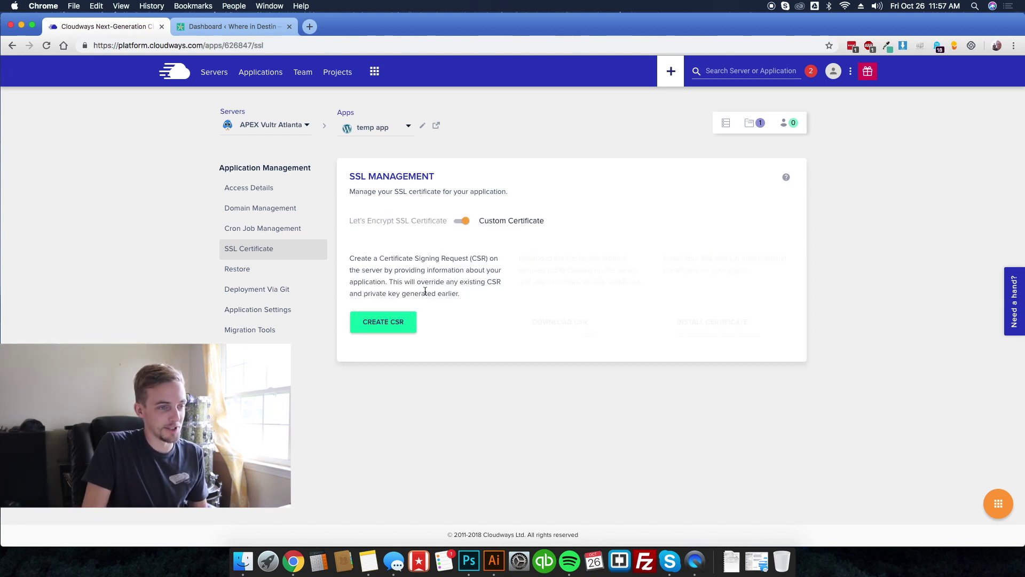
{"action": "left_click", "coordinate": [461, 220]}
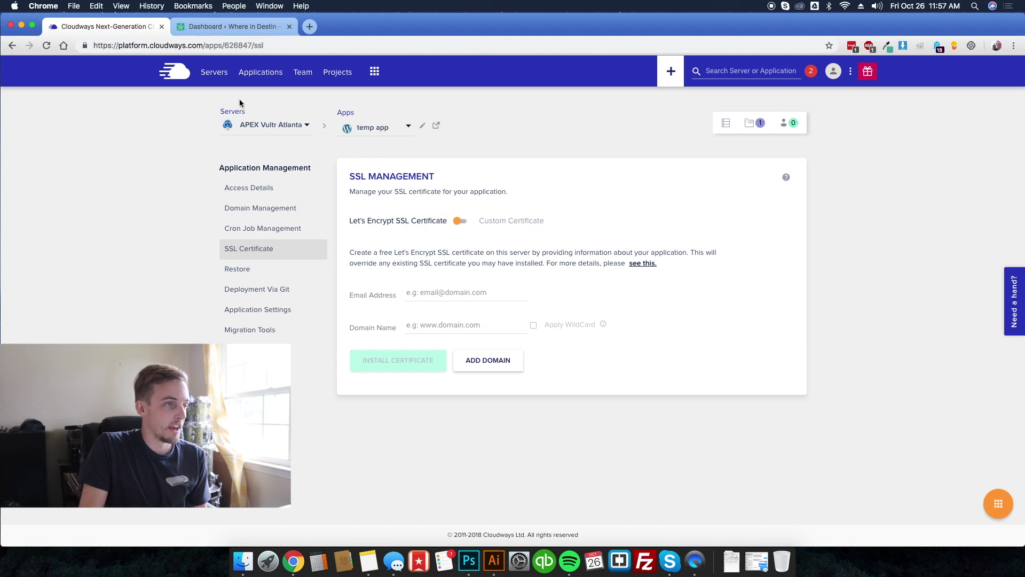
Step: Open Clone App for the fifth listed application, choose Same Server, then cancel
{"action": "left_click", "coordinate": [216, 79]}
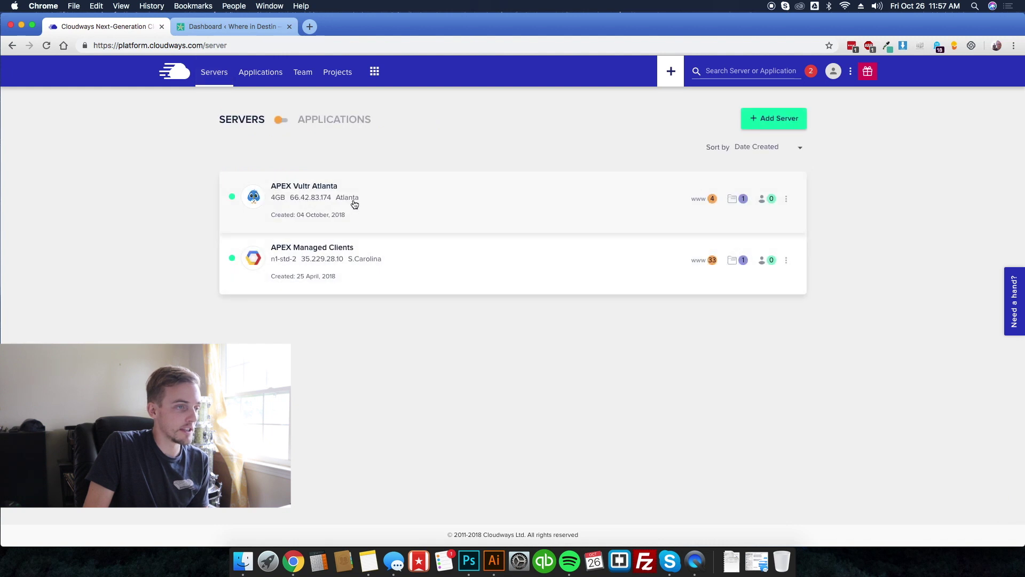
{"action": "left_click", "coordinate": [490, 186]}
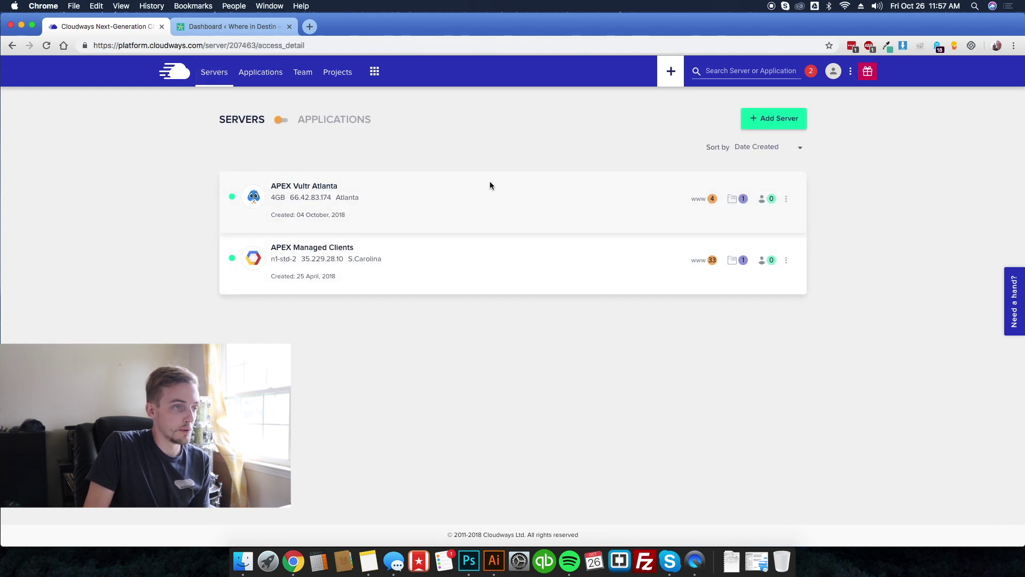
{"action": "left_click", "coordinate": [261, 79]}
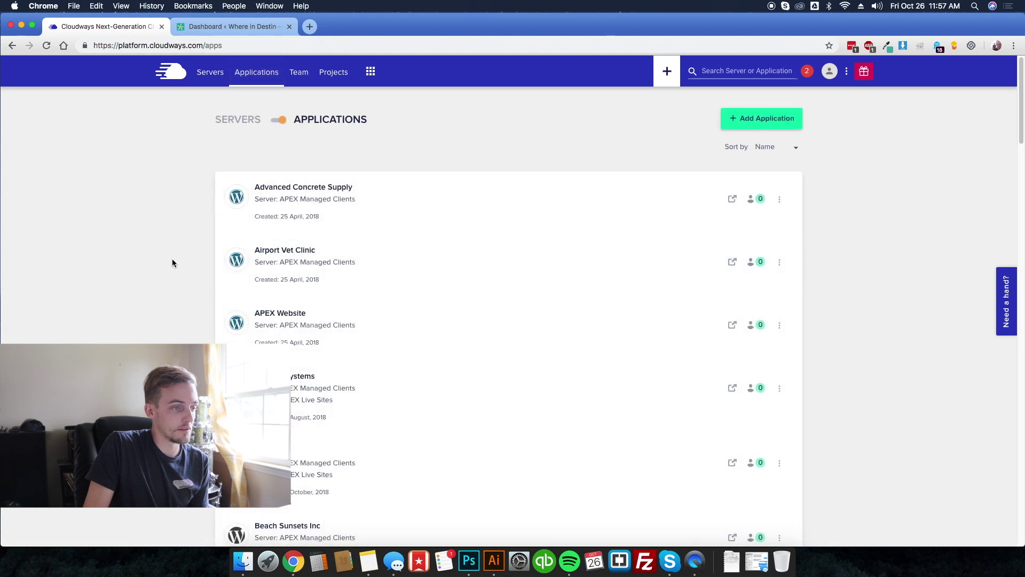
{"action": "scroll", "coordinate": [172, 258], "scroll_direction": "down", "scroll_amount": 1}
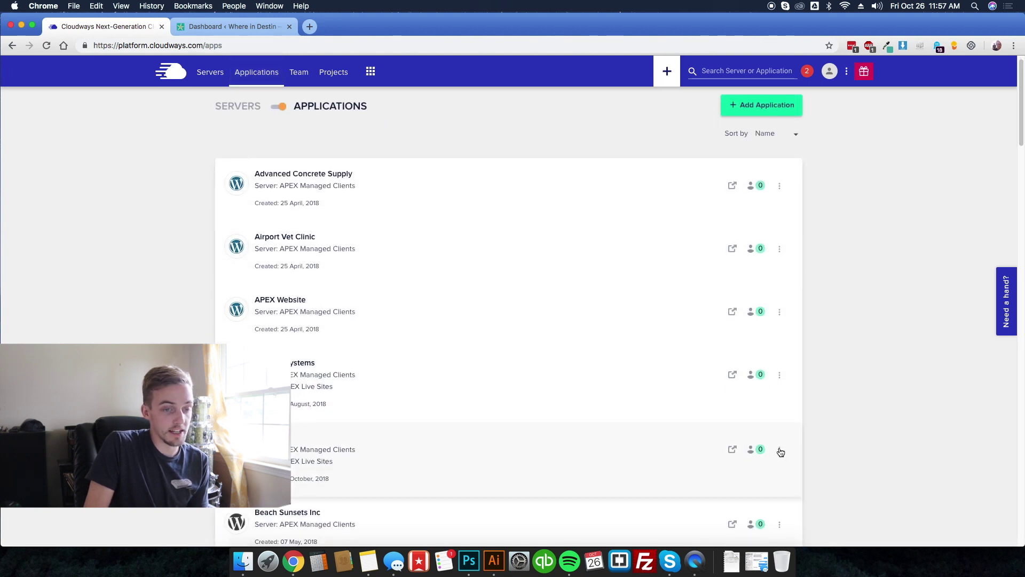
{"action": "left_click", "coordinate": [780, 450]}
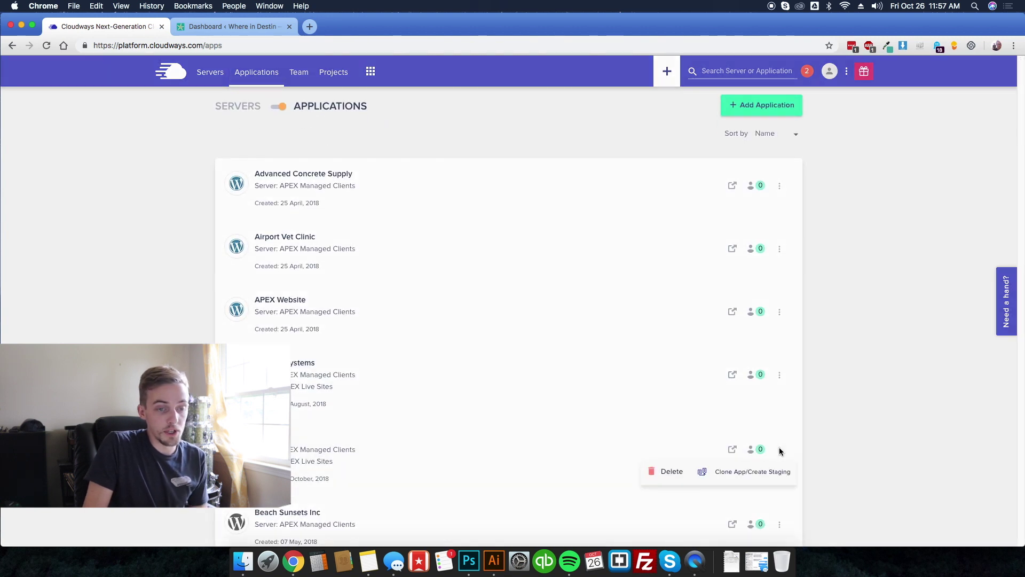
{"action": "left_click", "coordinate": [763, 473]}
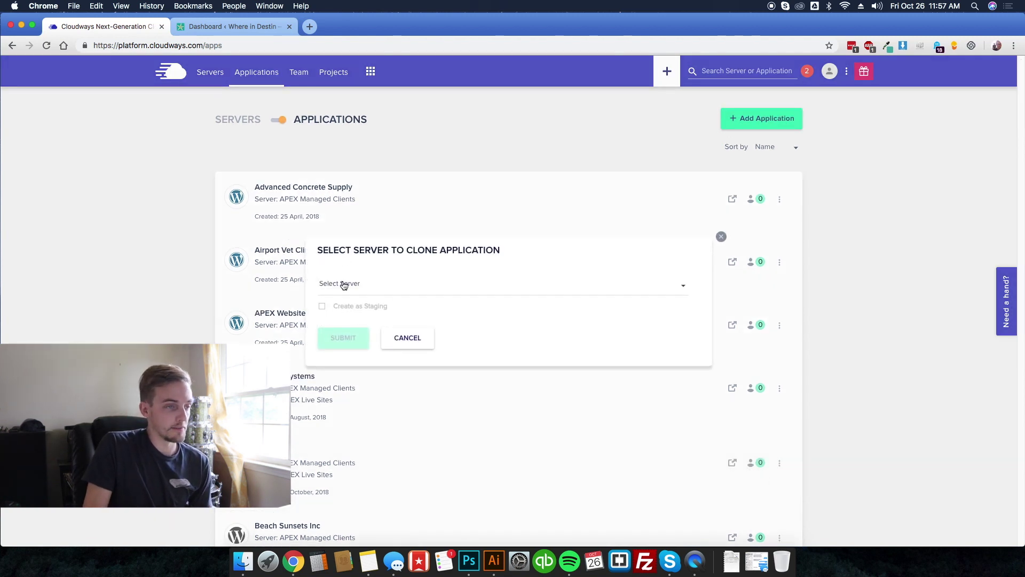
{"action": "left_click", "coordinate": [343, 283]}
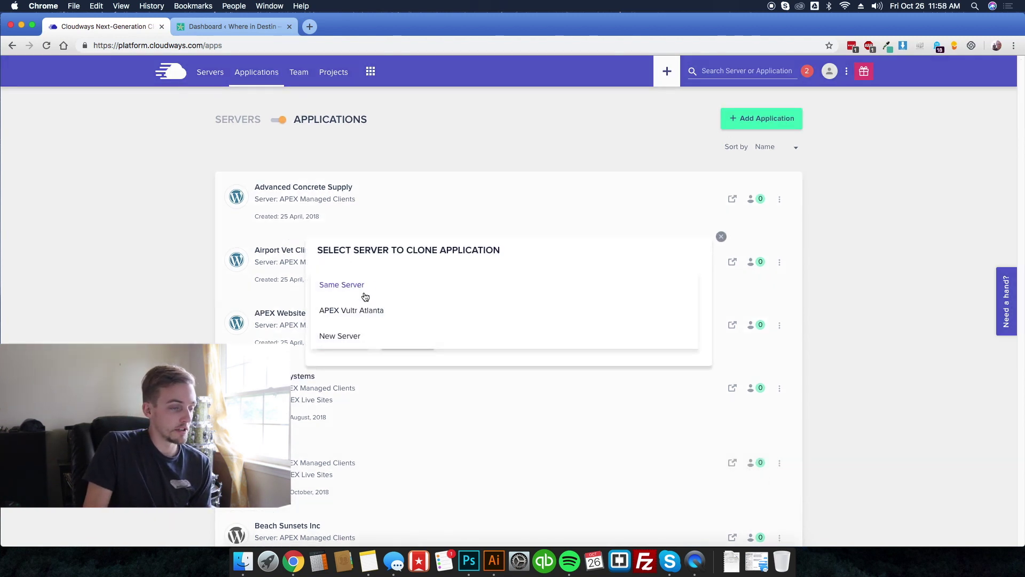
{"action": "left_click", "coordinate": [361, 290]}
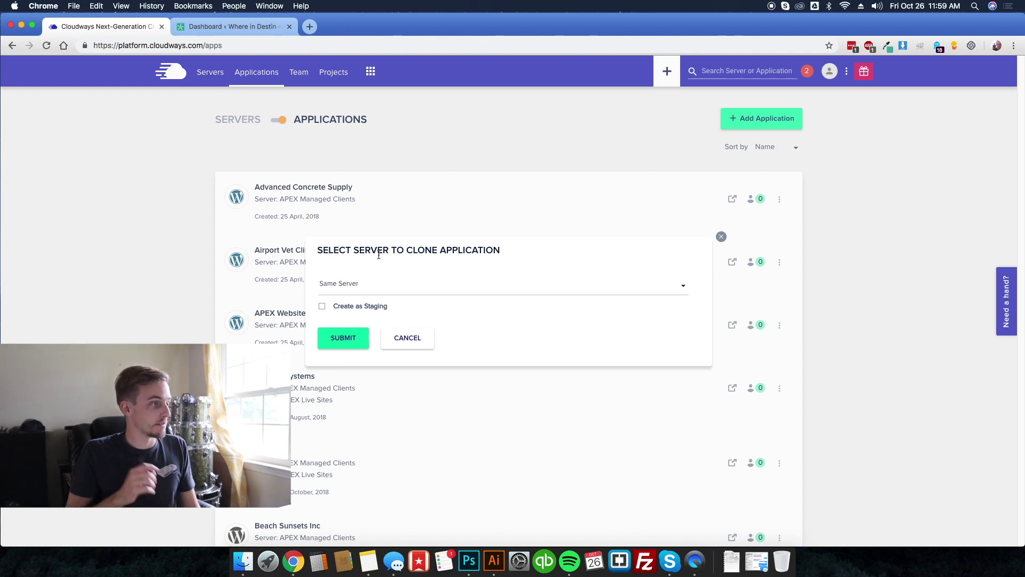
{"action": "left_click", "coordinate": [418, 338]}
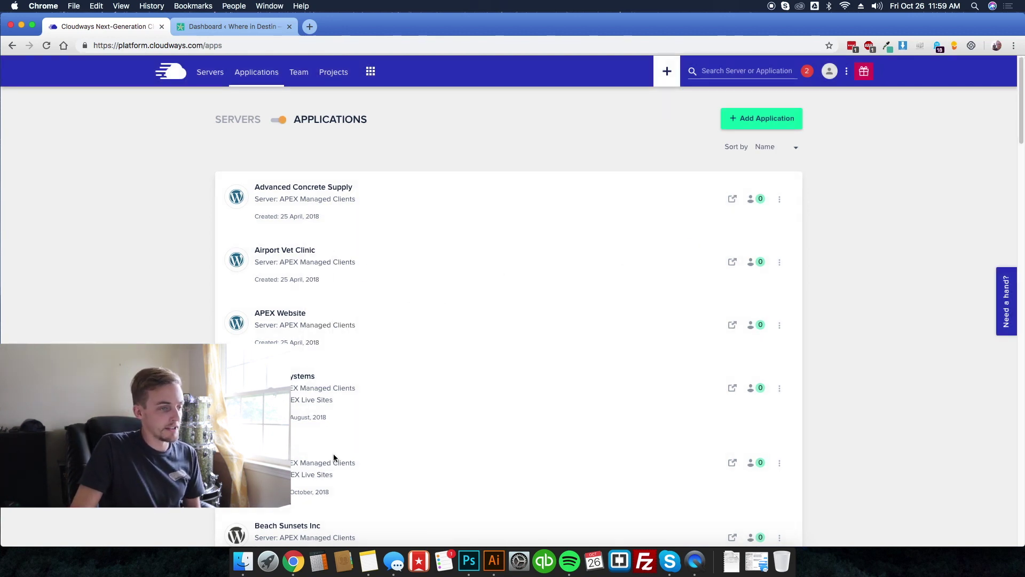
Step: Open the asdas application's access details and highlight its credentials section
{"action": "left_click", "coordinate": [336, 458]}
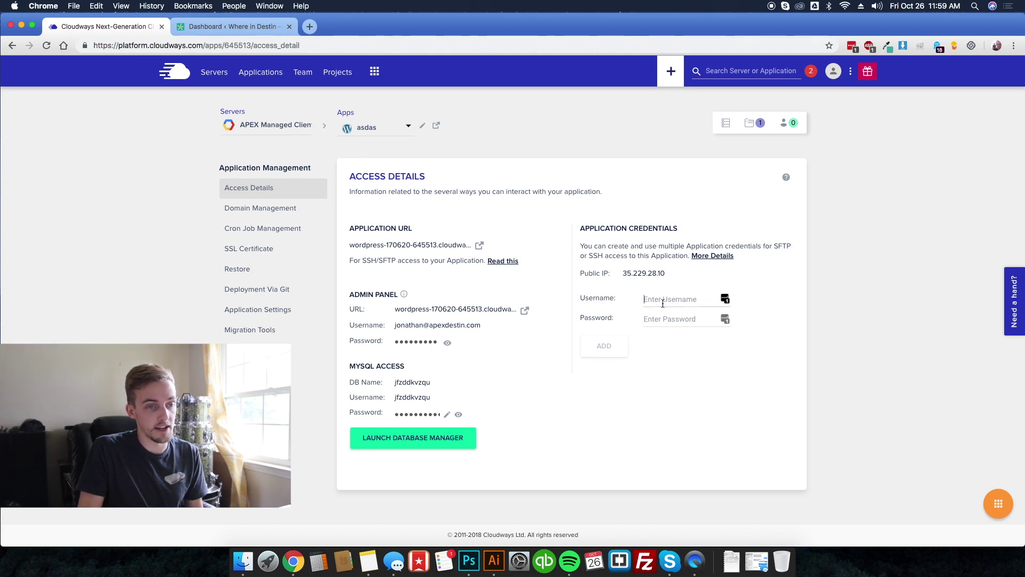
{"action": "left_click_drag", "start_coordinate": [584, 228], "coordinate": [692, 332]}
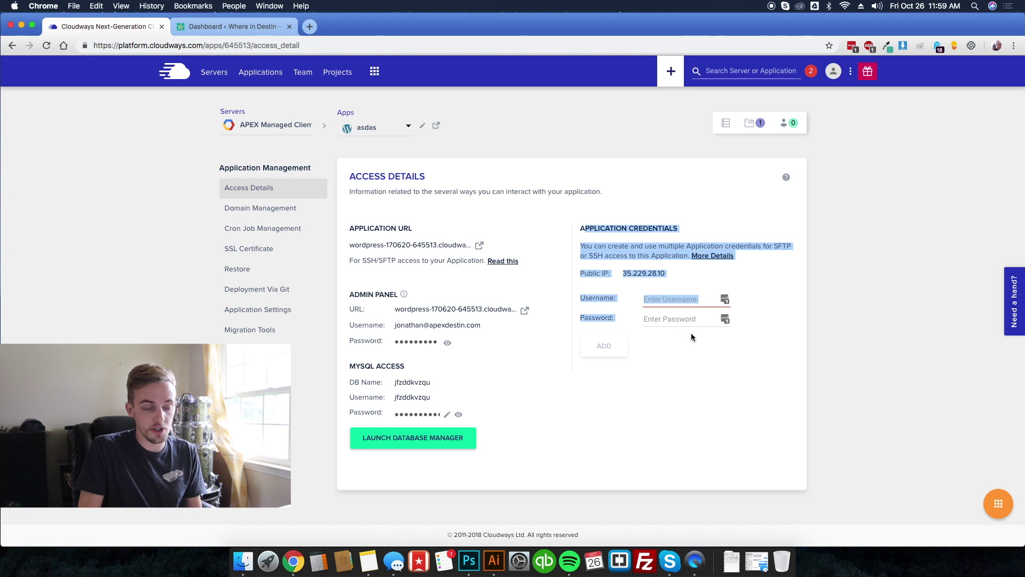
{"action": "left_click", "coordinate": [691, 332]}
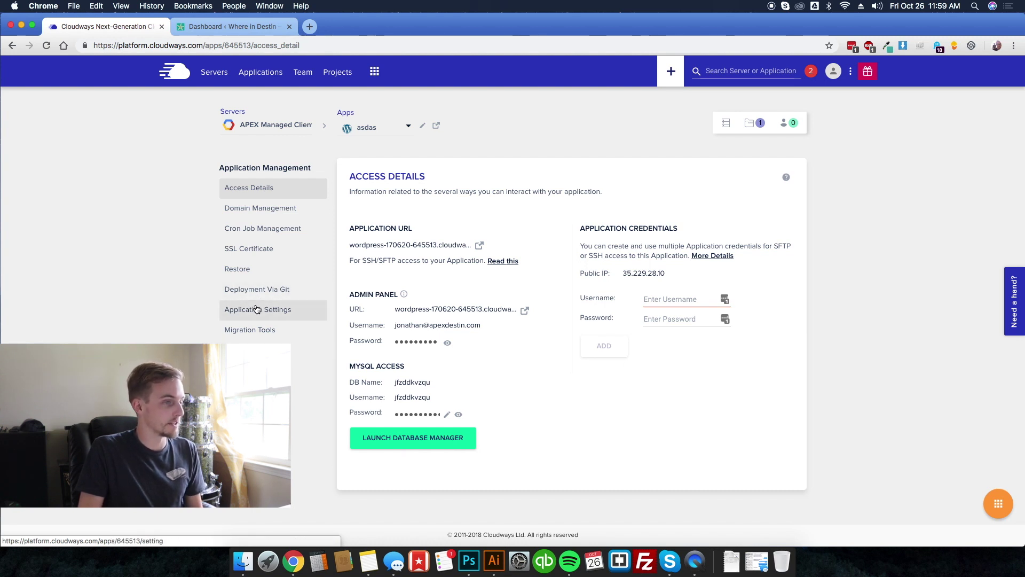
Step: Open the Packages list under APEX Vultr Atlanta's Settings & Packages
{"action": "left_click", "coordinate": [217, 72]}
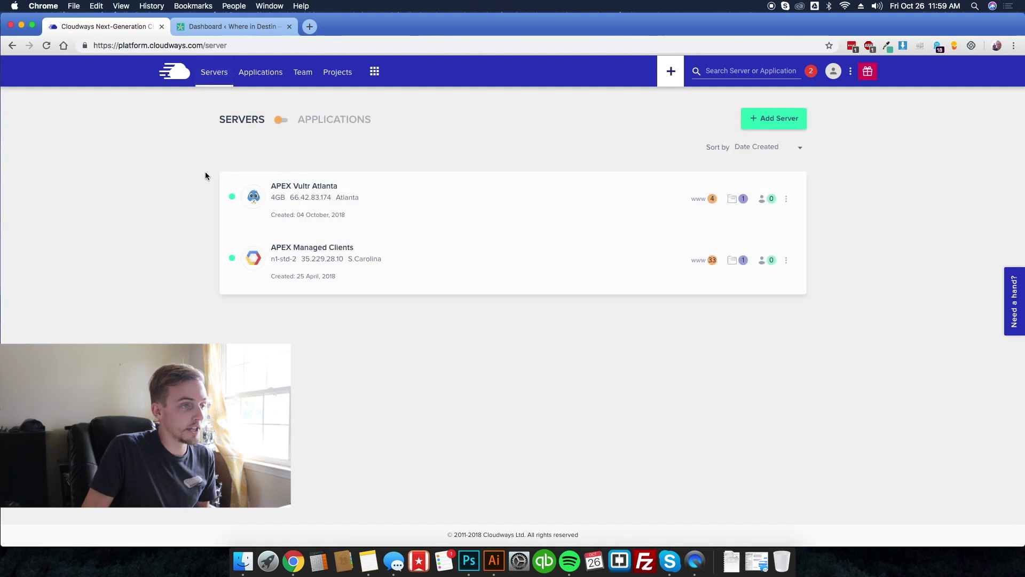
{"action": "left_click", "coordinate": [400, 196]}
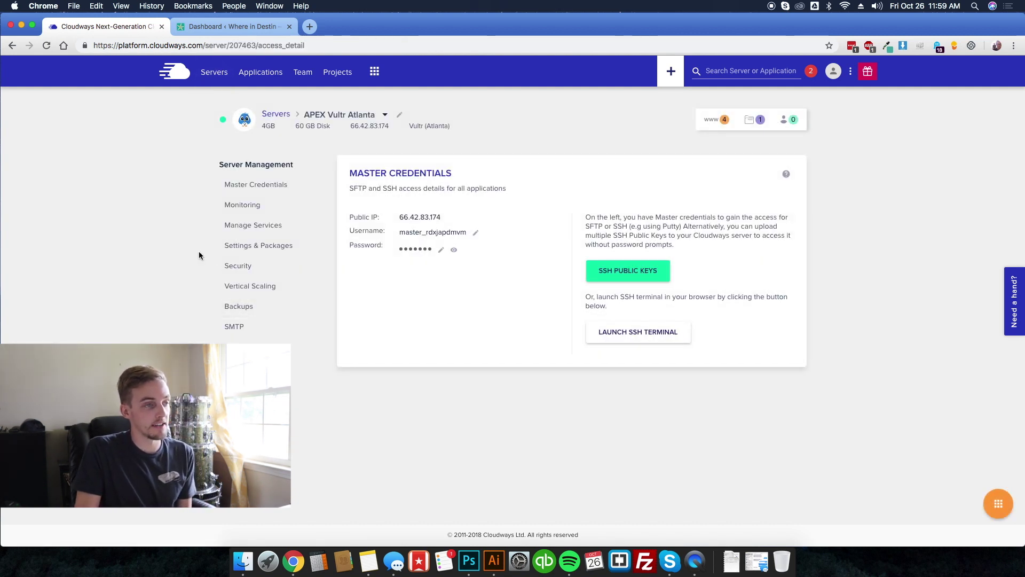
{"action": "left_click", "coordinate": [248, 251]}
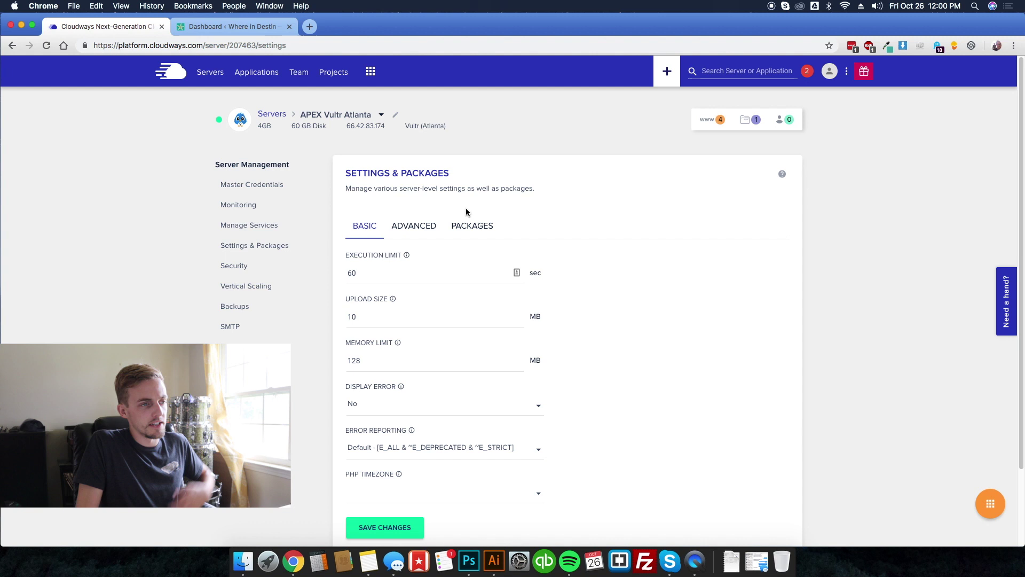
{"action": "left_click", "coordinate": [454, 227]}
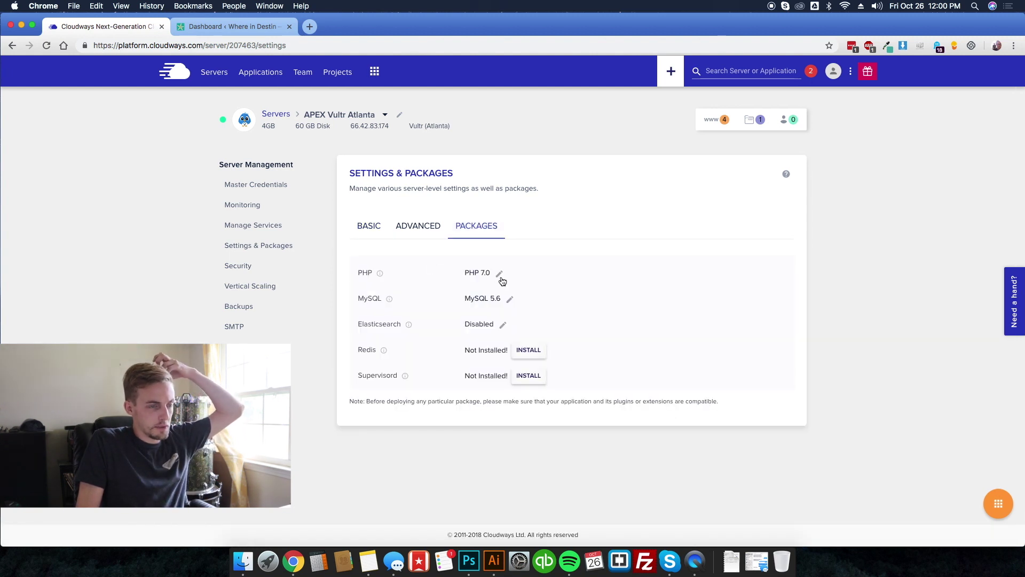
Step: Browse the PHP and MySQL version lists, cancelling both to keep PHP 7.0 and MySQL 5.6
{"action": "left_click", "coordinate": [501, 277]}
{"action": "left_click", "coordinate": [522, 276]}
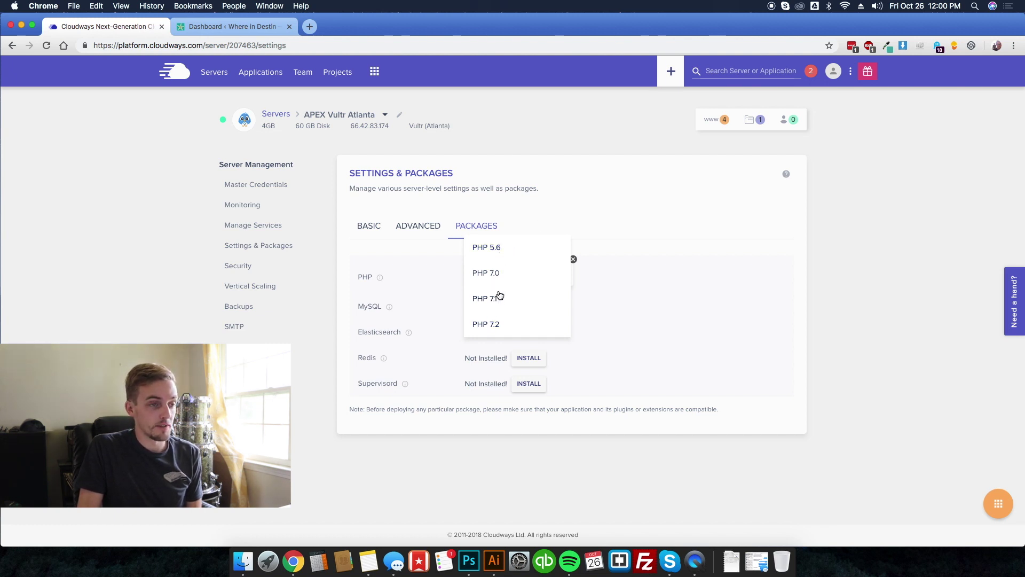
{"action": "left_click", "coordinate": [563, 339]}
{"action": "left_click", "coordinate": [573, 259]}
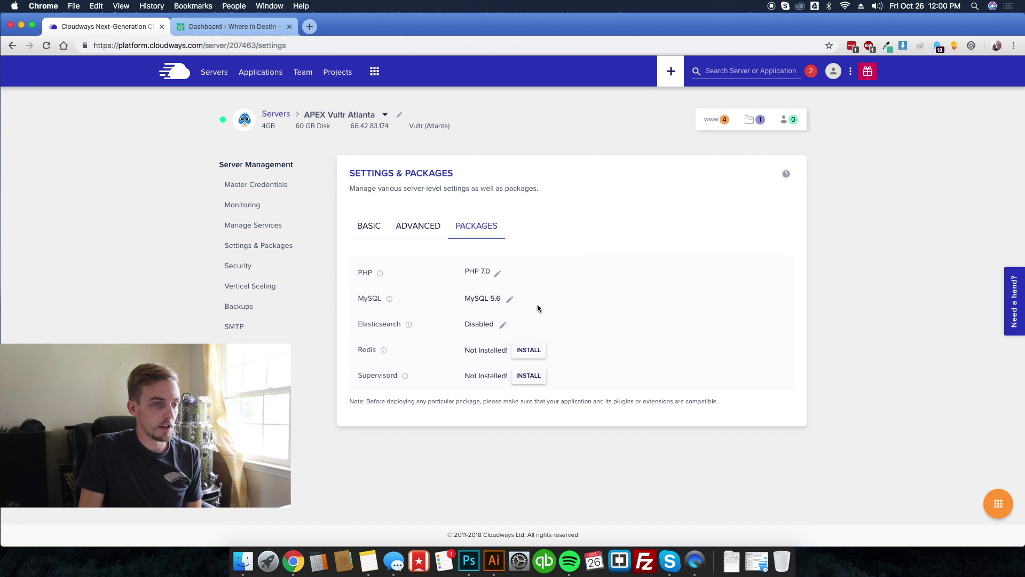
{"action": "left_click", "coordinate": [510, 299]}
{"action": "left_click", "coordinate": [517, 299]}
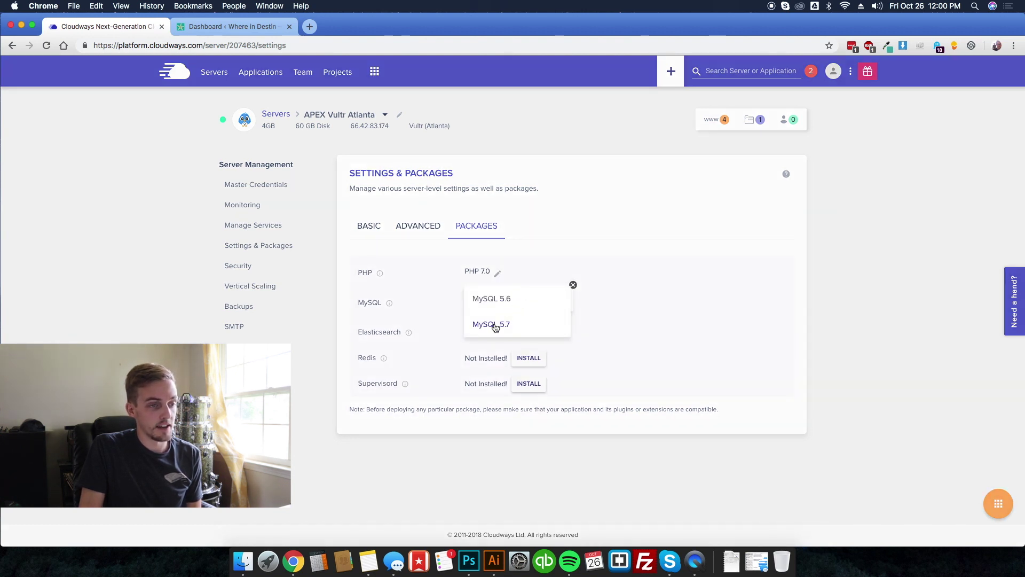
{"action": "left_click", "coordinate": [560, 269]}
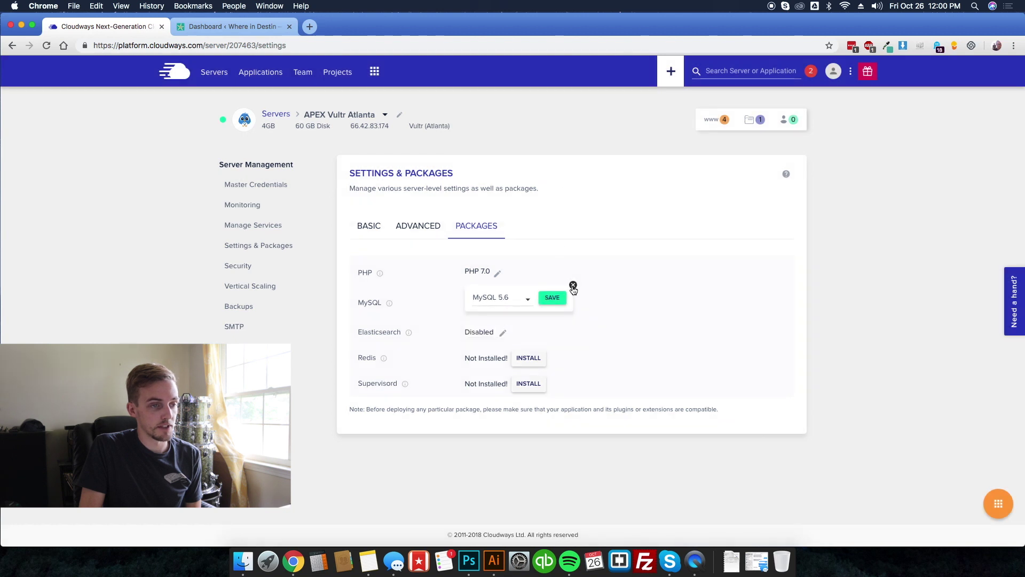
{"action": "left_click", "coordinate": [573, 285]}
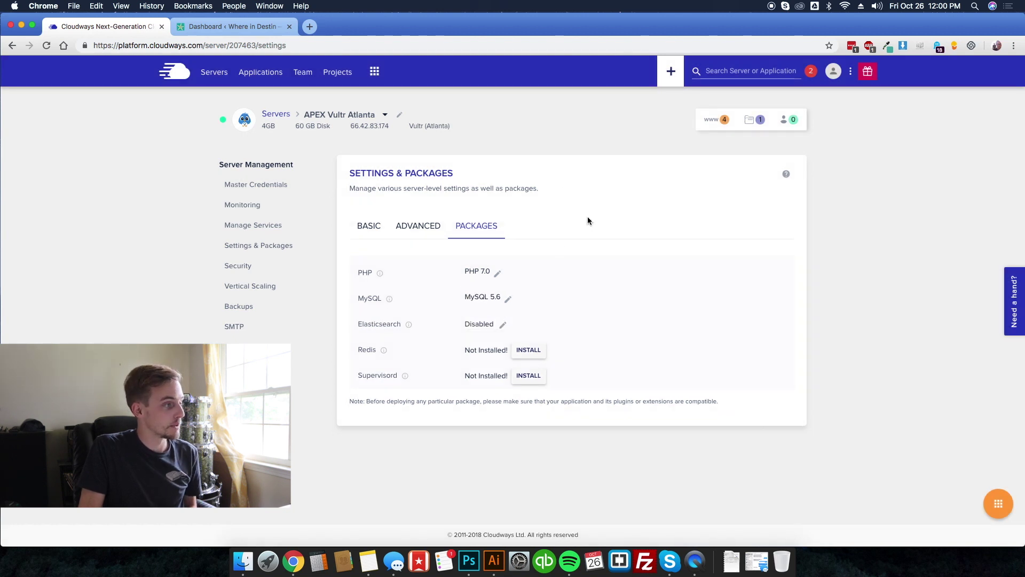
Step: Start a Clean WordPress server deployment with app name 'asd as' and server 'dasd'
{"action": "left_click", "coordinate": [214, 73]}
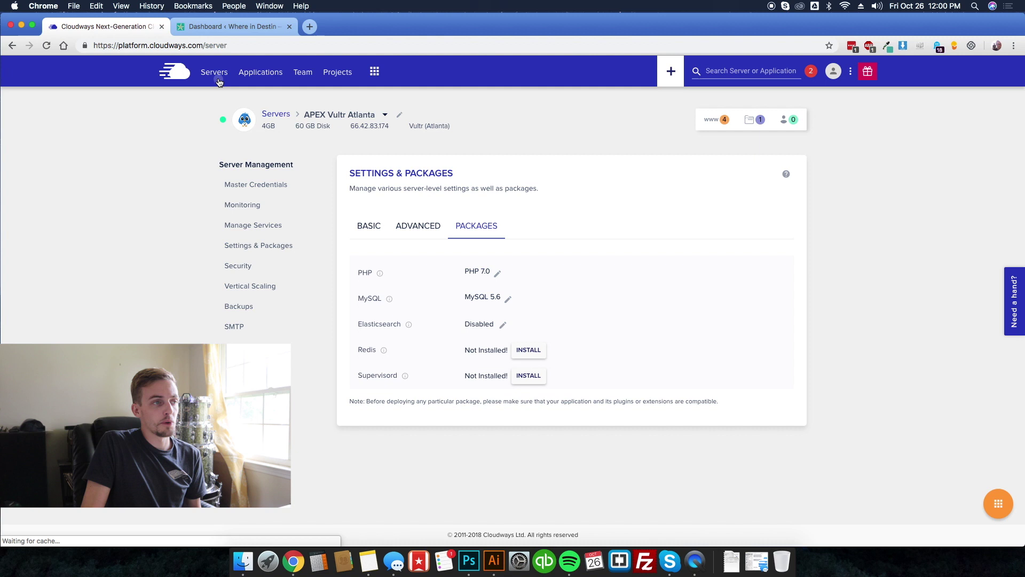
{"action": "left_click", "coordinate": [774, 119]}
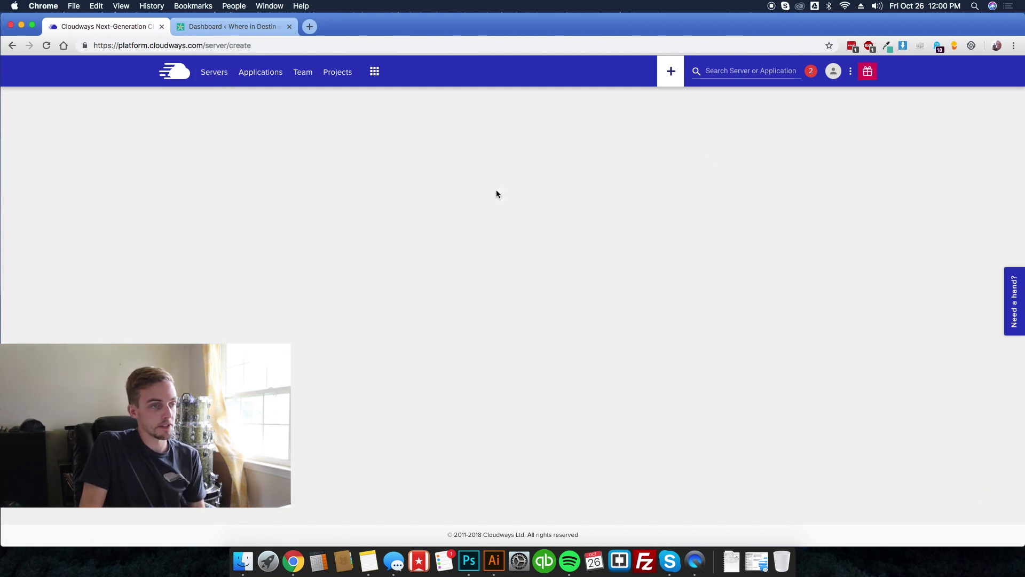
{"action": "left_click", "coordinate": [341, 194]}
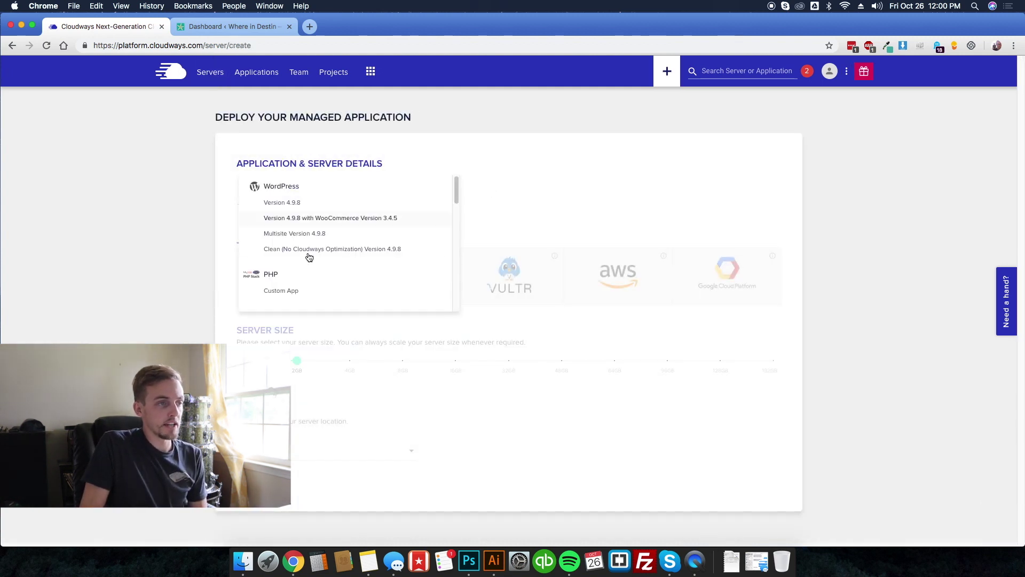
{"action": "left_click", "coordinate": [312, 250]}
{"action": "left_click", "coordinate": [451, 193]}
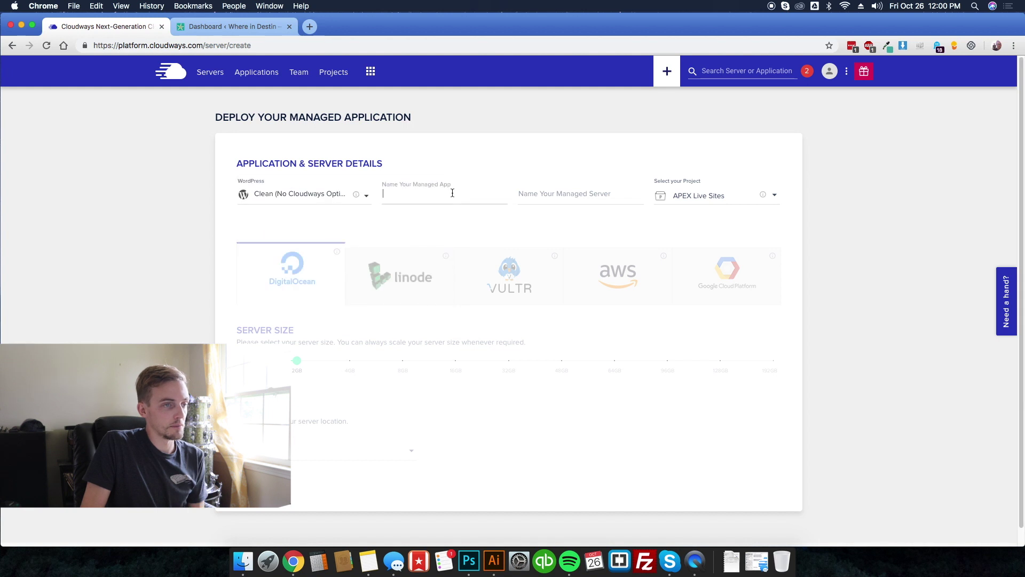
{"action": "type", "text": "asd as"}
{"action": "key", "text": "Tab"}
{"action": "type", "text": "dasd"}
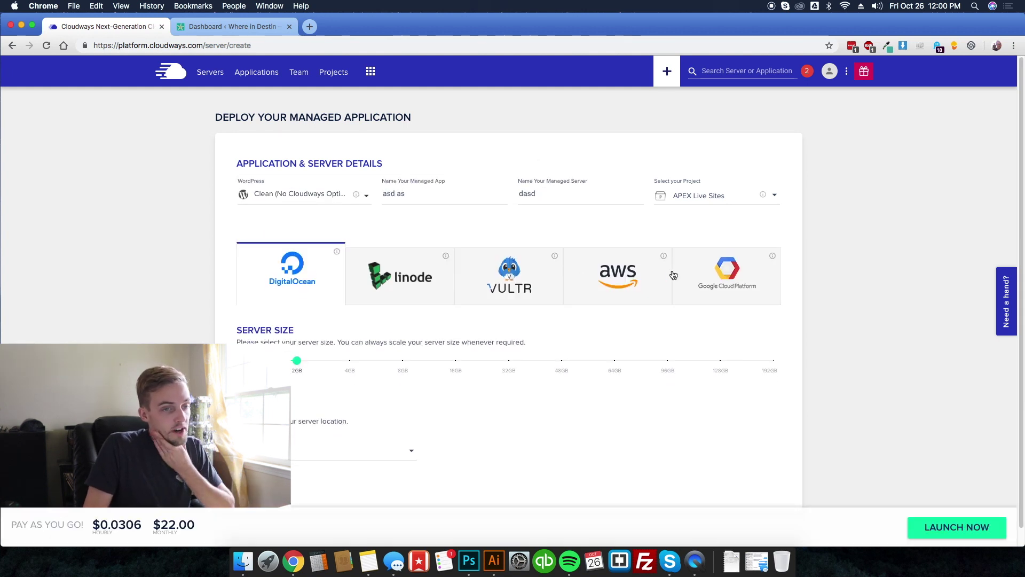
Step: Compare Vultr and Google Cloud pricing, settling on Google Cloud n1-std-2 at $138.52/month
{"action": "left_click", "coordinate": [504, 286]}
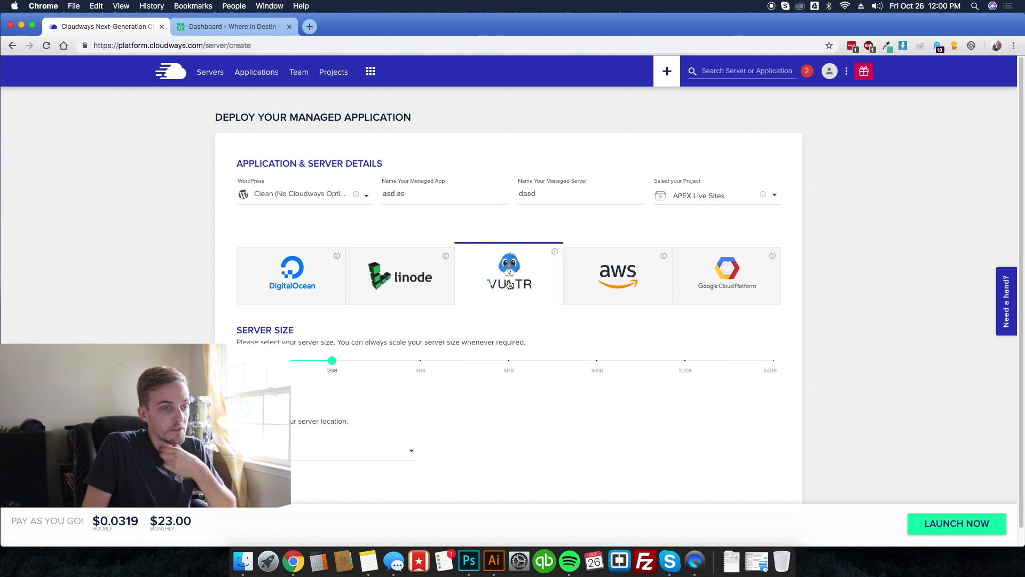
{"action": "left_click", "coordinate": [715, 283]}
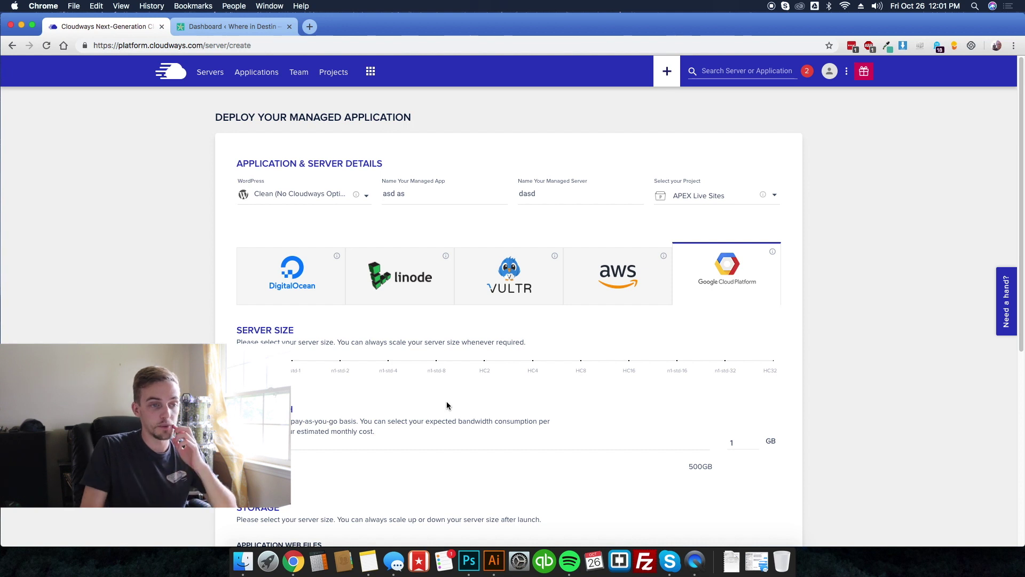
{"action": "left_click", "coordinate": [503, 284]}
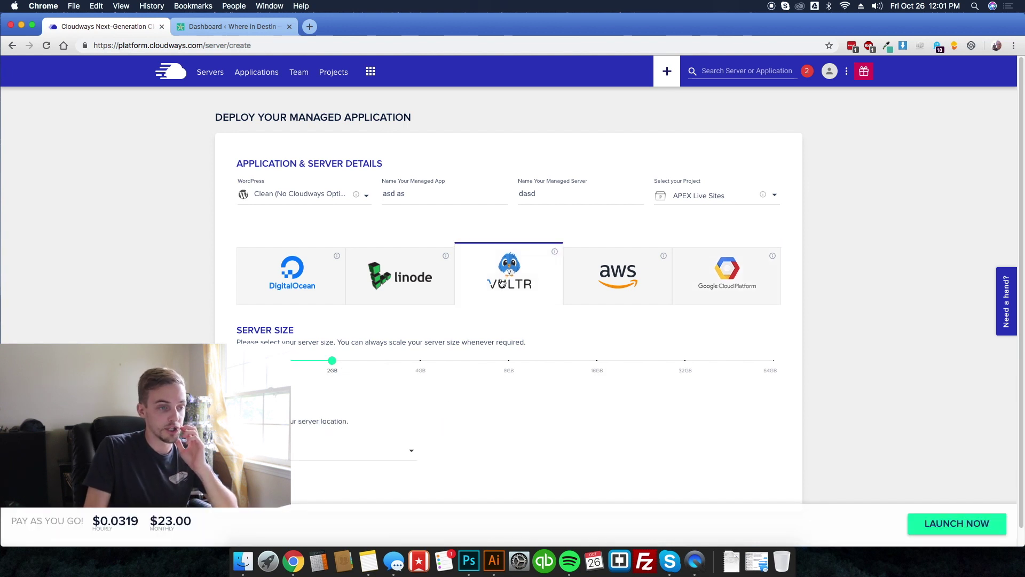
{"action": "left_click", "coordinate": [420, 368]}
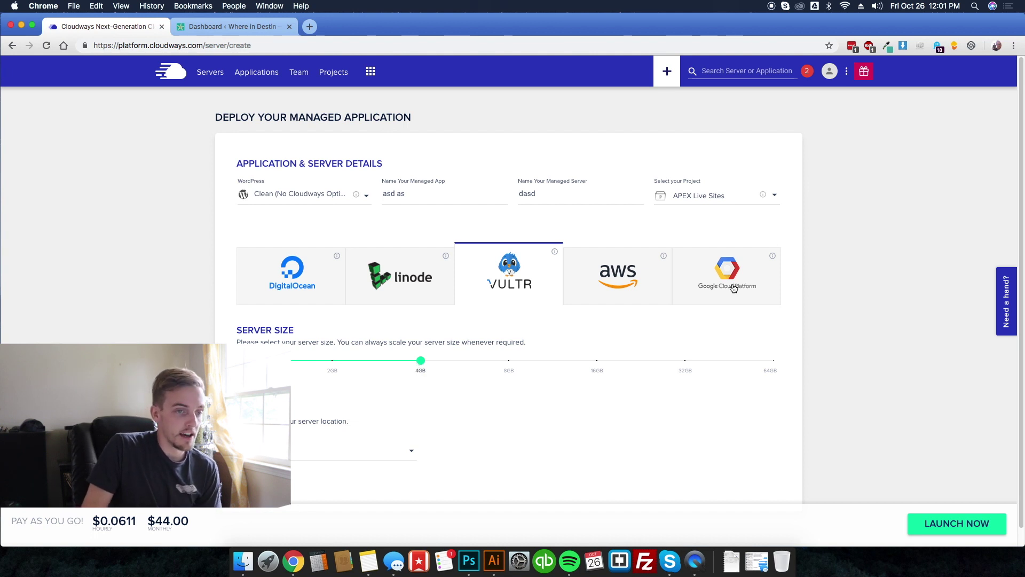
{"action": "left_click", "coordinate": [726, 267]}
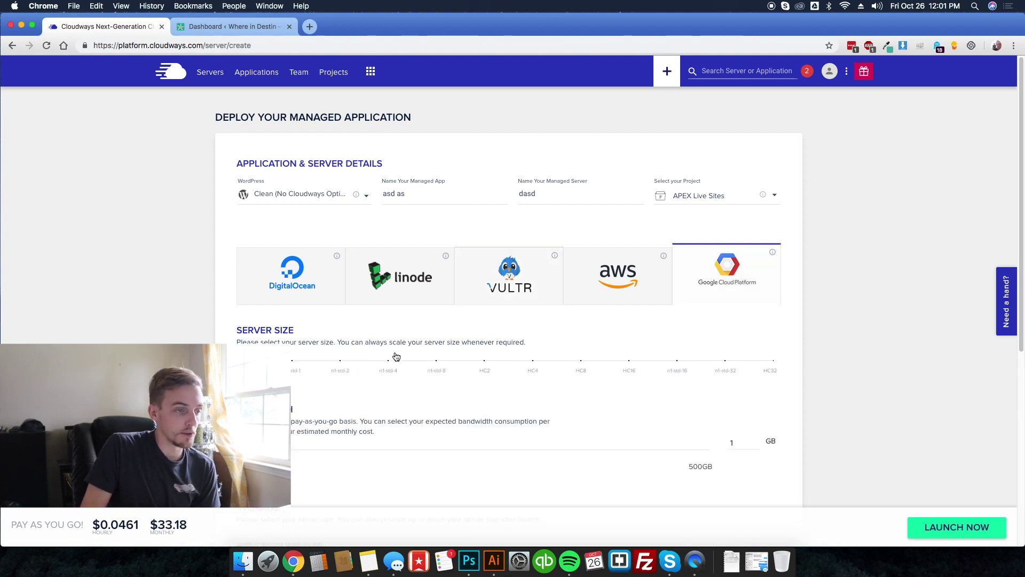
{"action": "left_click", "coordinate": [341, 365]}
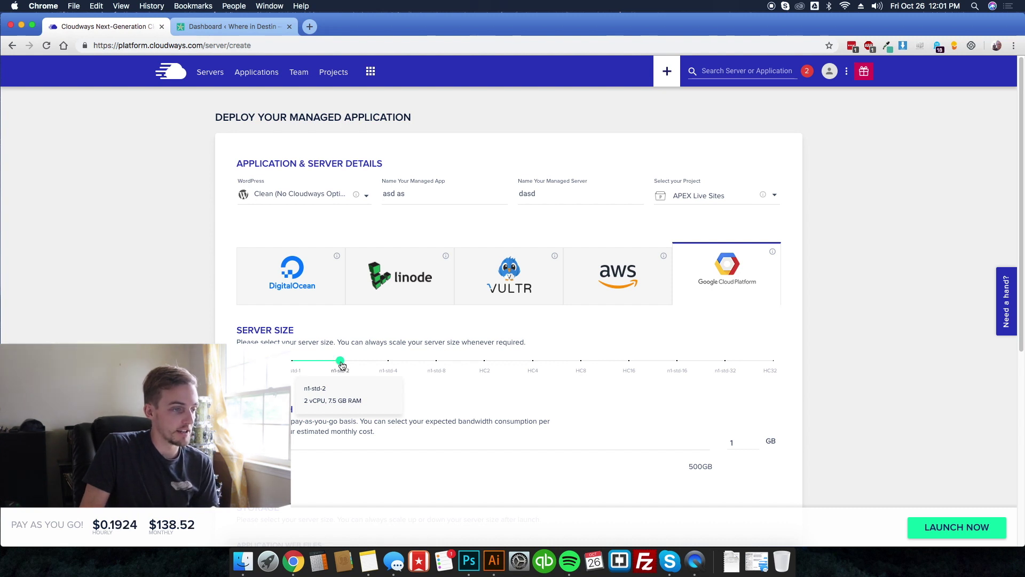
Step: Enter a bandwidth amount of 500, then replace it with 120
{"action": "scroll", "coordinate": [721, 400], "scroll_direction": "down", "scroll_amount": 3}
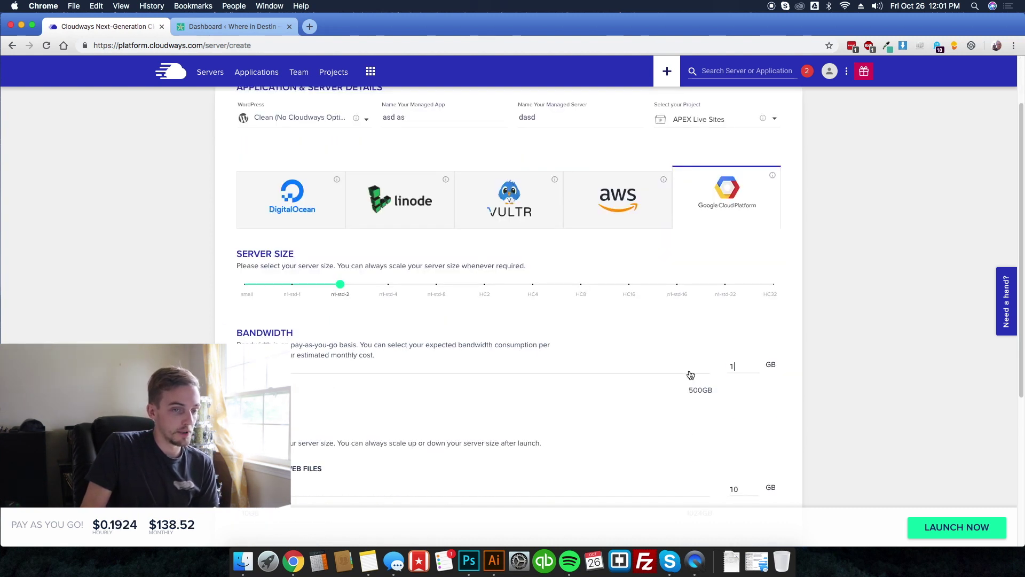
{"action": "left_click", "coordinate": [737, 366]}
{"action": "type", "text": "500"}
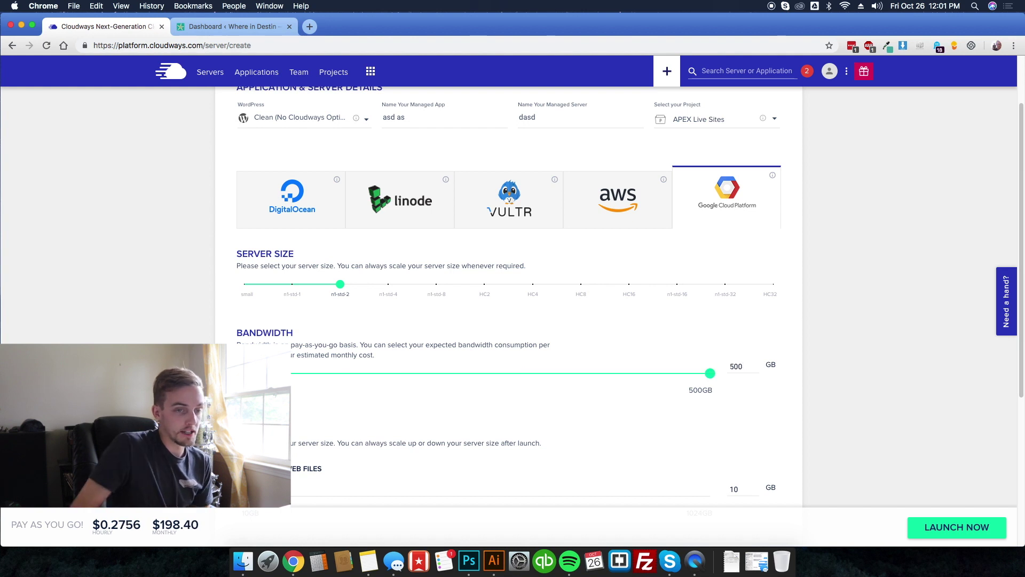
{"action": "double_click", "coordinate": [734, 367]}
{"action": "type", "text": "120"}
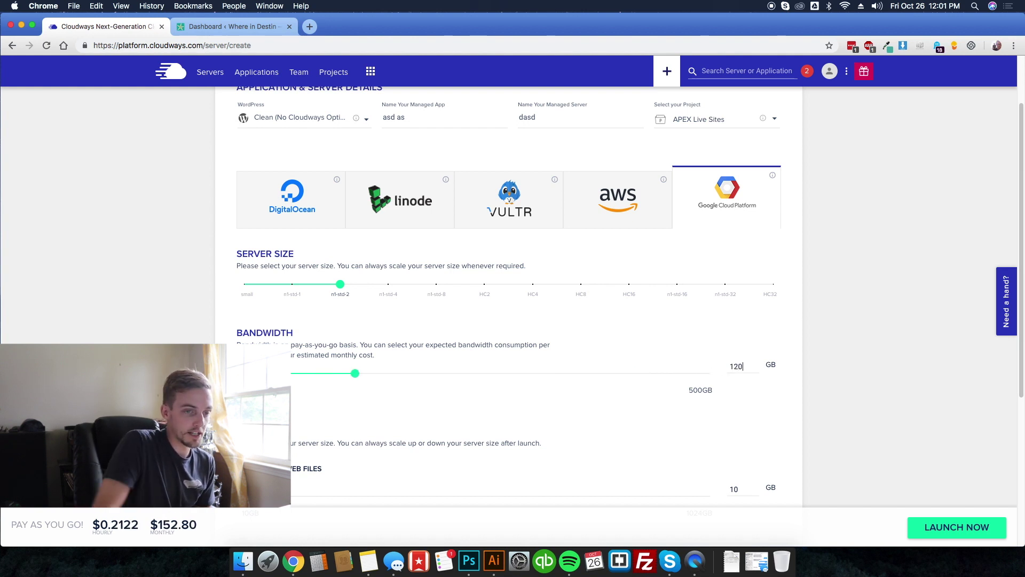
Step: Set storage to 45 GB and 20 GB and drag bandwidth up to 477 GB
{"action": "scroll", "coordinate": [677, 446], "scroll_direction": "down", "scroll_amount": 3}
{"action": "double_click", "coordinate": [735, 414]}
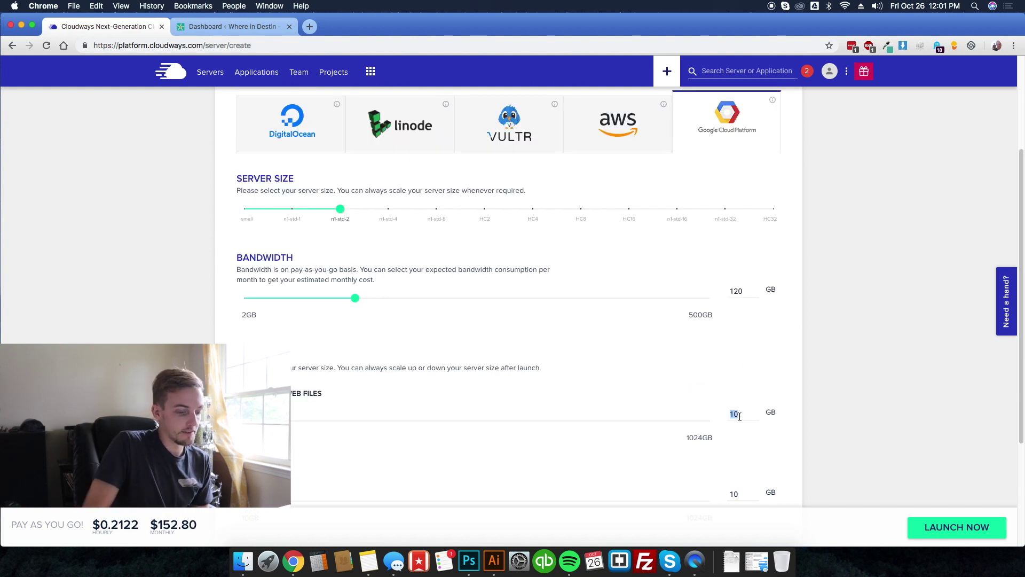
{"action": "type", "text": "45"}
{"action": "scroll", "coordinate": [655, 437], "scroll_direction": "down", "scroll_amount": 3}
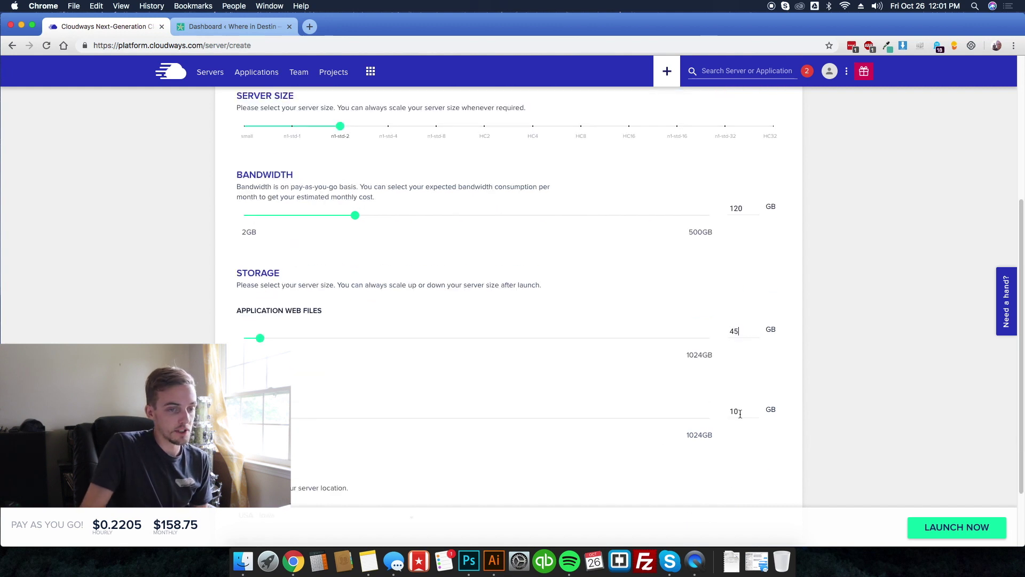
{"action": "double_click", "coordinate": [736, 411]}
{"action": "type", "text": "20"}
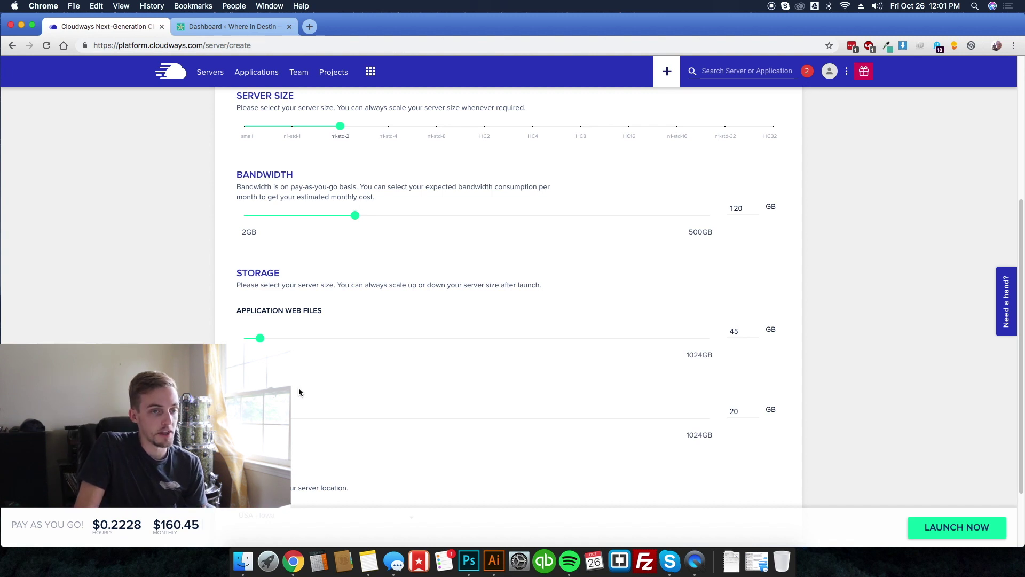
{"action": "scroll", "coordinate": [332, 299], "scroll_direction": "up", "scroll_amount": 3}
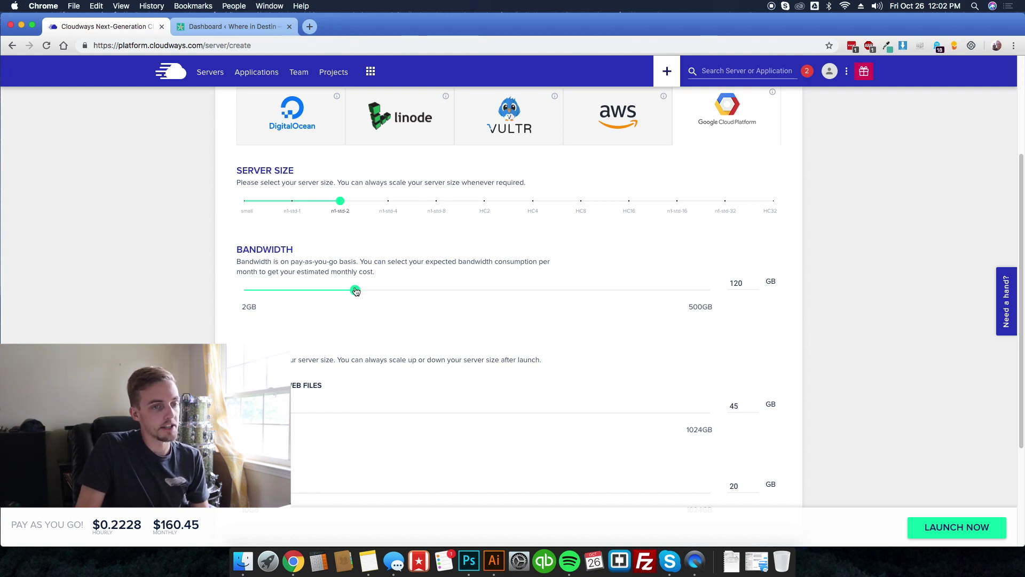
{"action": "left_click_drag", "start_coordinate": [356, 291], "coordinate": [691, 298]}
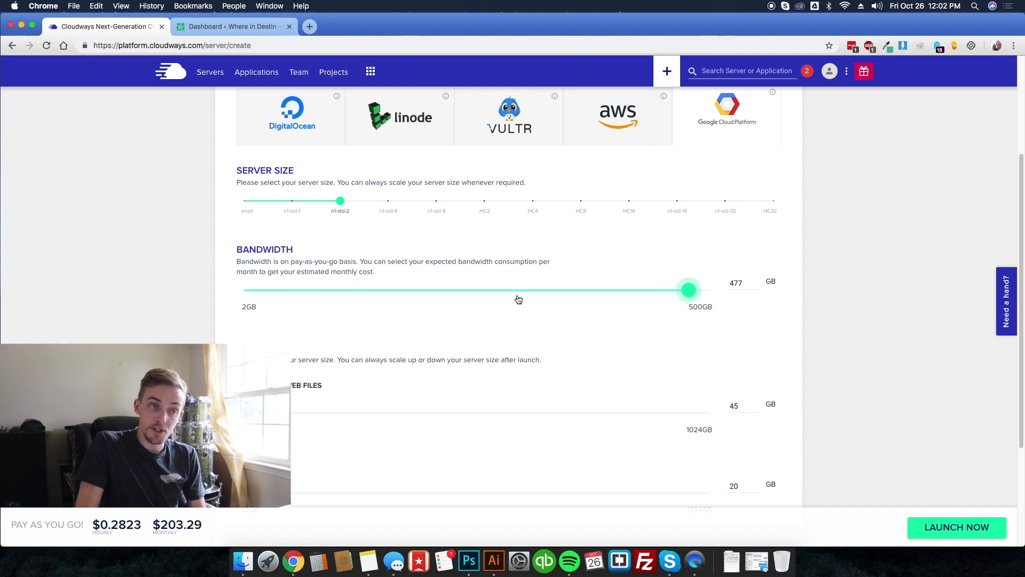
Step: Toggle the provider between Vultr and Google Cloud, trying the Vultr 4GB size
{"action": "left_click", "coordinate": [540, 134]}
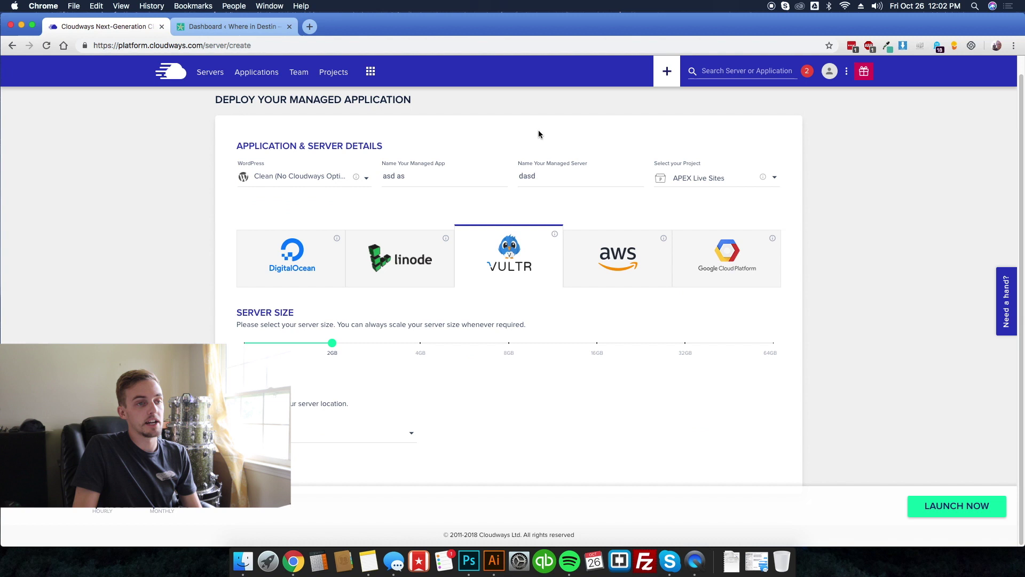
{"action": "left_click", "coordinate": [726, 266]}
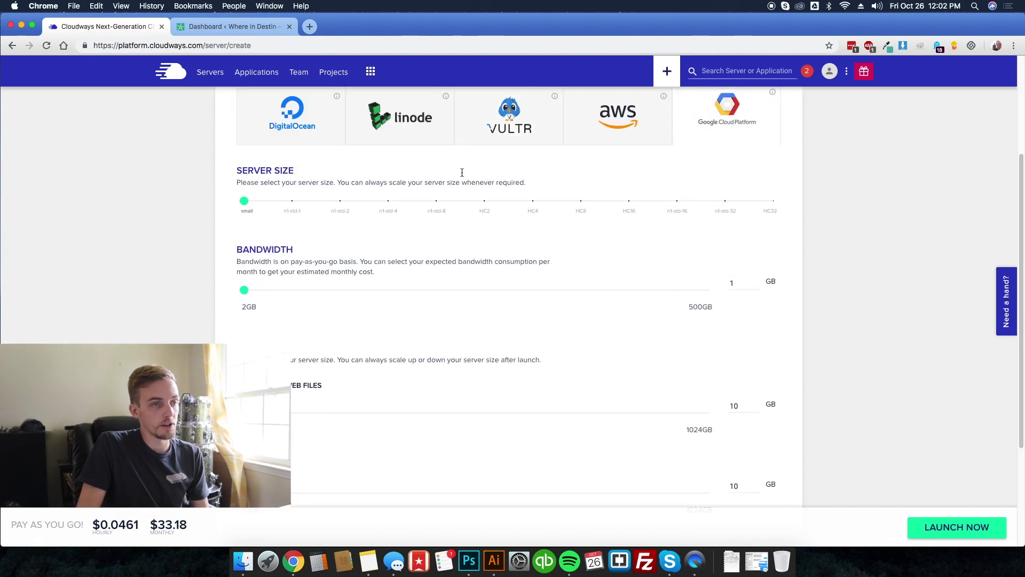
{"action": "left_click", "coordinate": [495, 143]}
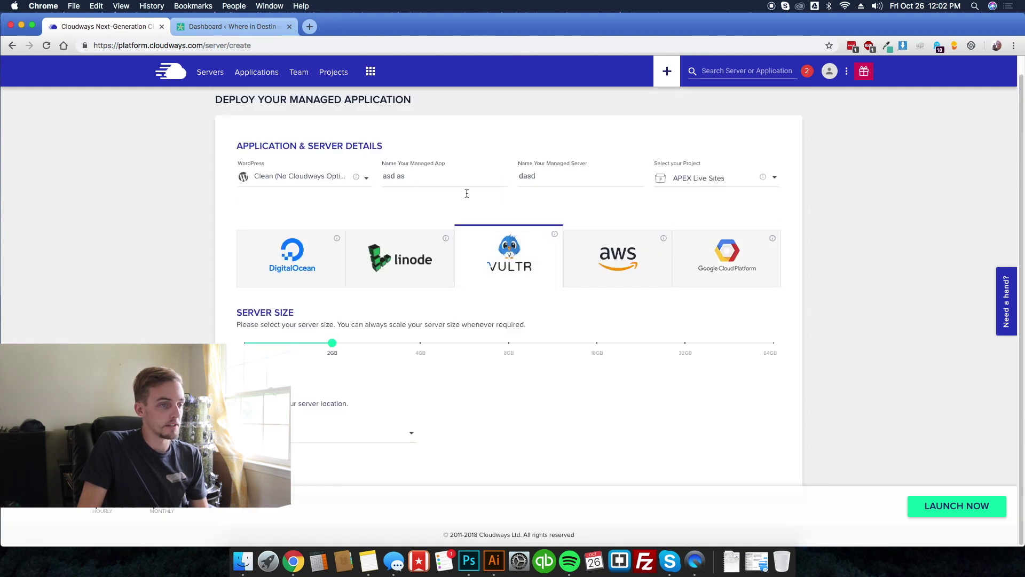
{"action": "left_click", "coordinate": [421, 347]}
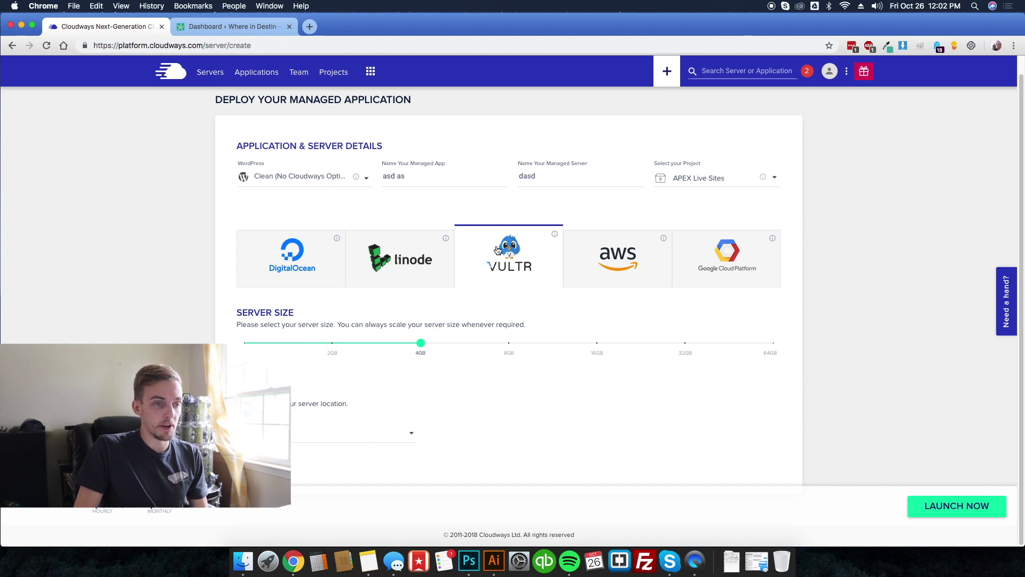
{"action": "left_click", "coordinate": [700, 254]}
{"action": "scroll", "coordinate": [684, 236], "scroll_direction": "down", "scroll_amount": 3}
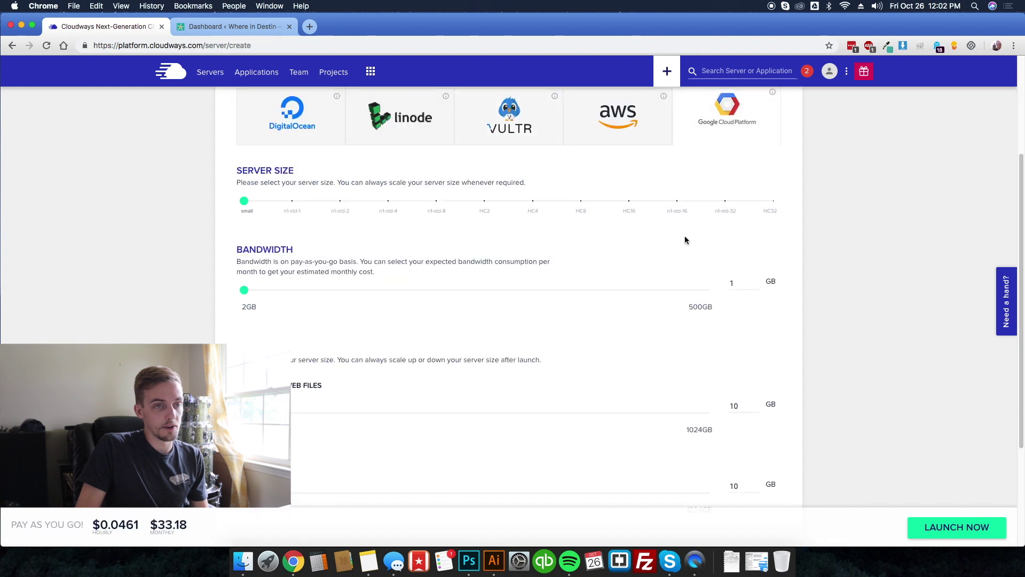
{"action": "scroll", "coordinate": [694, 214], "scroll_direction": "up", "scroll_amount": 1}
{"action": "mouse_move", "coordinate": [774, 115]}
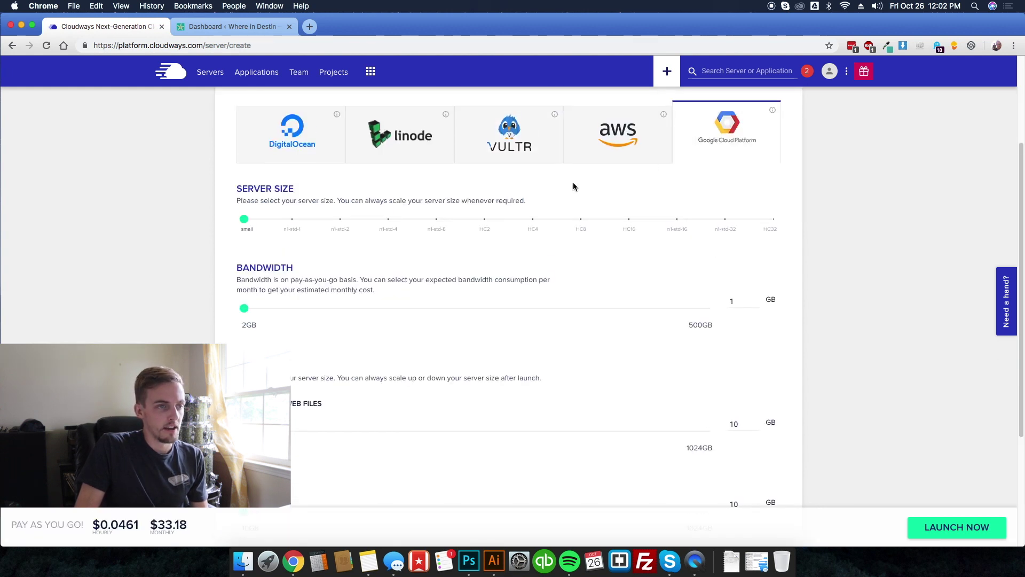
{"action": "left_click", "coordinate": [500, 153]}
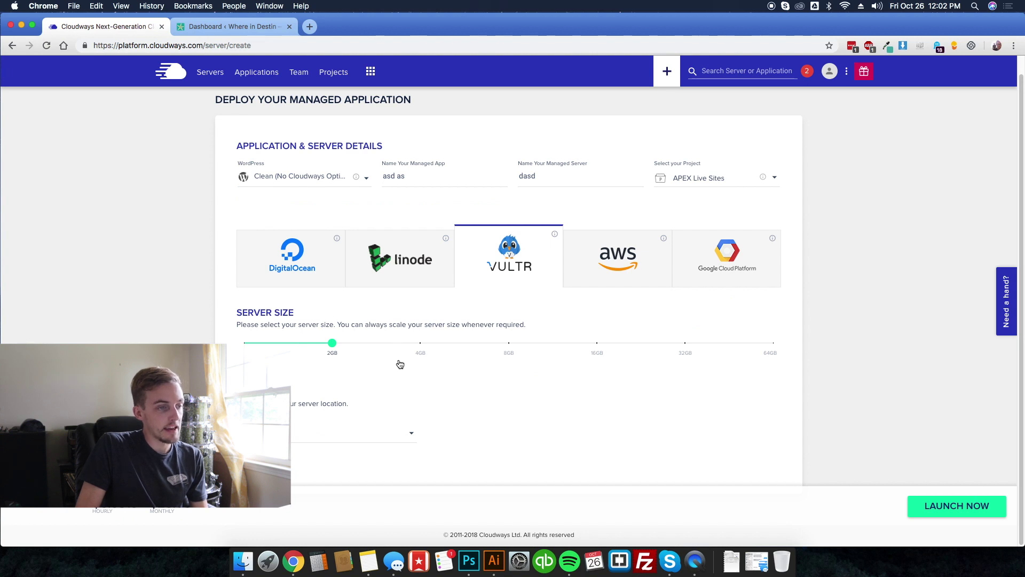
{"action": "left_click", "coordinate": [420, 346]}
Step: Browse the Vultr and Google Cloud location lists, closing without choosing a location
{"action": "left_click", "coordinate": [336, 432]}
{"action": "scroll", "coordinate": [322, 449], "scroll_direction": "down", "scroll_amount": 10}
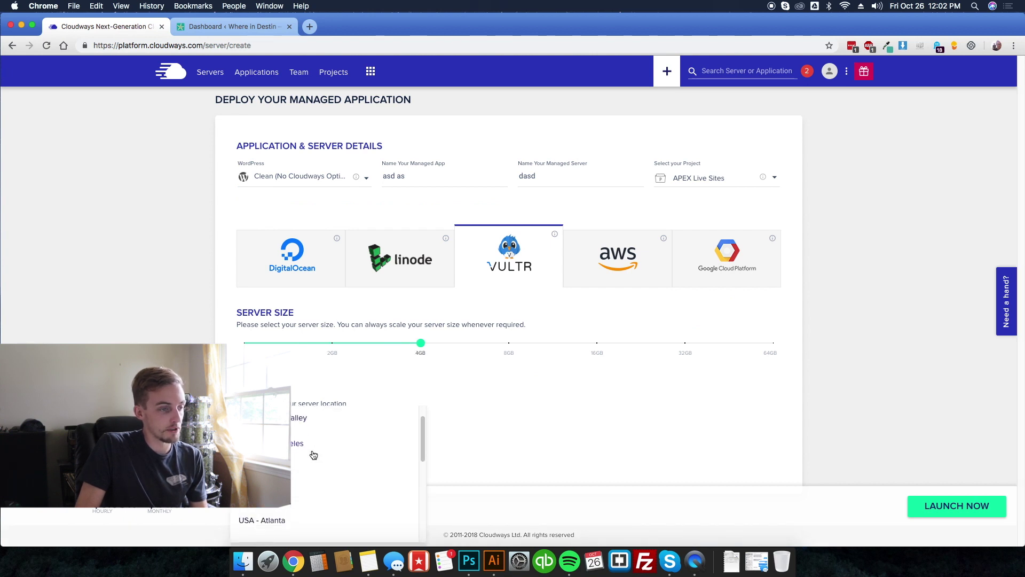
{"action": "scroll", "coordinate": [309, 471], "scroll_direction": "up", "scroll_amount": 5}
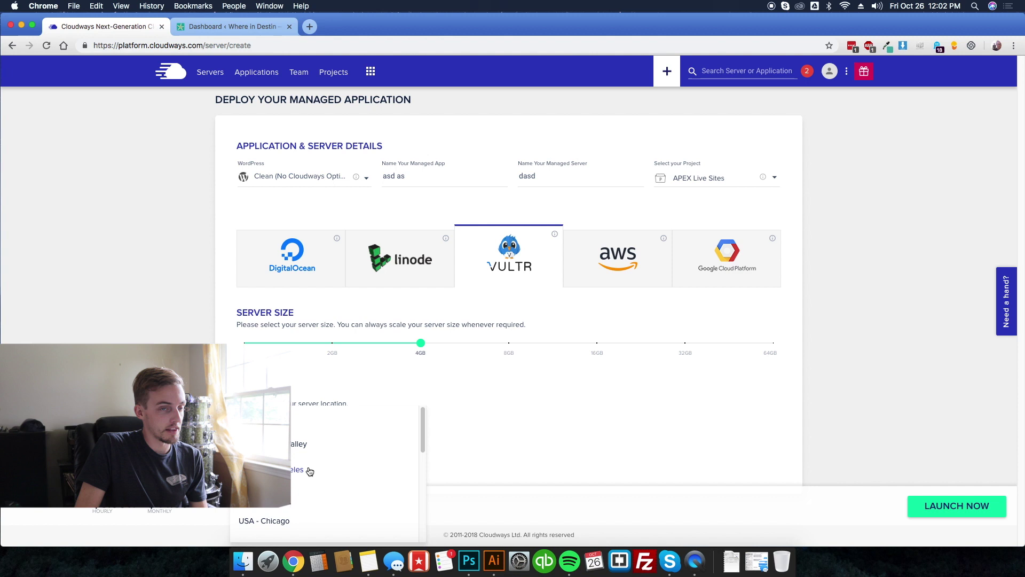
{"action": "left_click", "coordinate": [701, 277]}
{"action": "scroll", "coordinate": [350, 414], "scroll_direction": "down", "scroll_amount": 6}
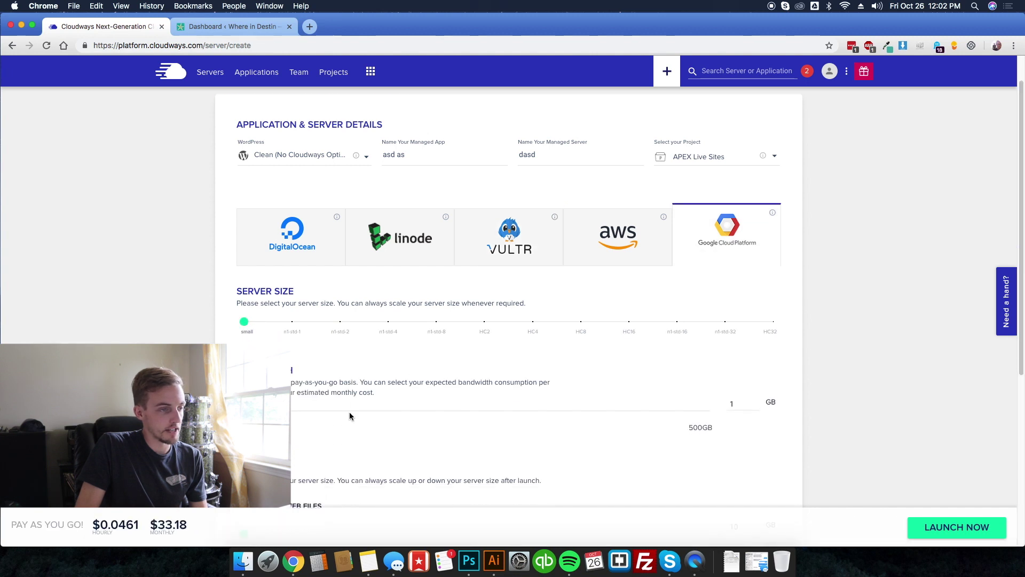
{"action": "left_click", "coordinate": [325, 433]}
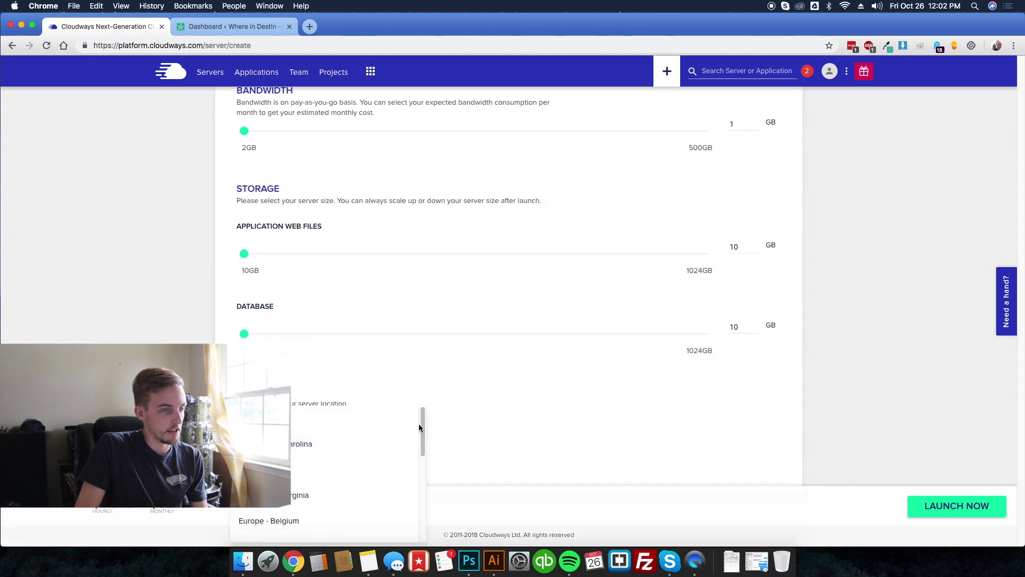
{"action": "scroll", "coordinate": [421, 422], "scroll_direction": "down", "scroll_amount": 2}
{"action": "scroll", "coordinate": [425, 417], "scroll_direction": "up", "scroll_amount": 2}
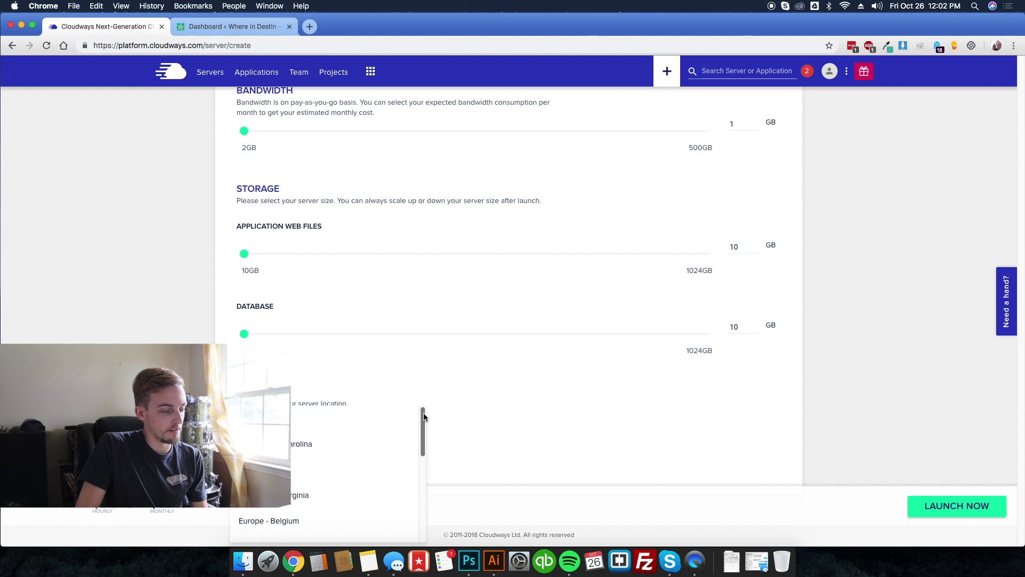
{"action": "scroll", "coordinate": [425, 417], "scroll_direction": "down", "scroll_amount": 3}
{"action": "scroll", "coordinate": [425, 422], "scroll_direction": "up", "scroll_amount": 3}
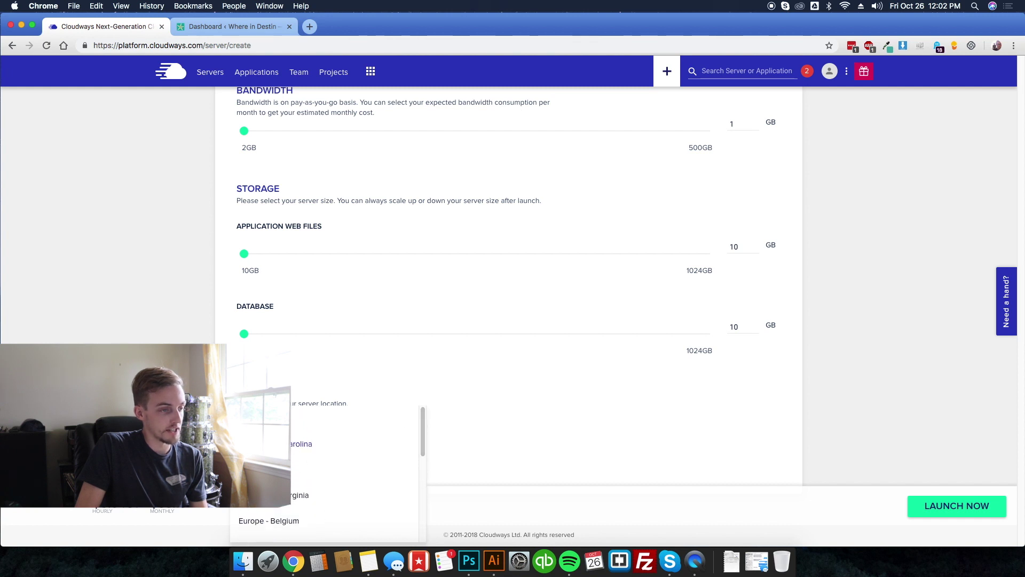
{"action": "scroll", "coordinate": [341, 381], "scroll_direction": "up", "scroll_amount": 10}
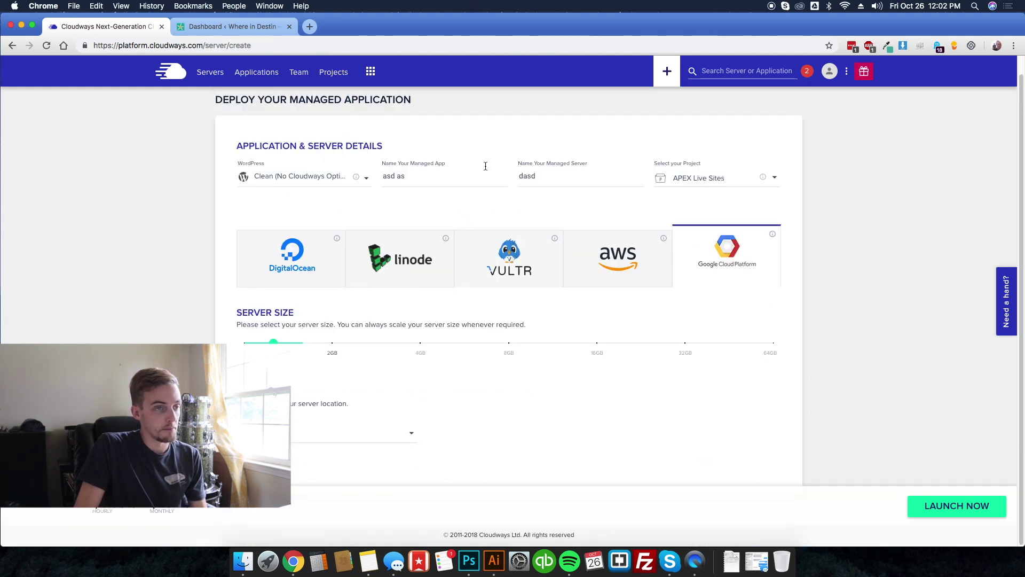
{"action": "left_click", "coordinate": [294, 430]}
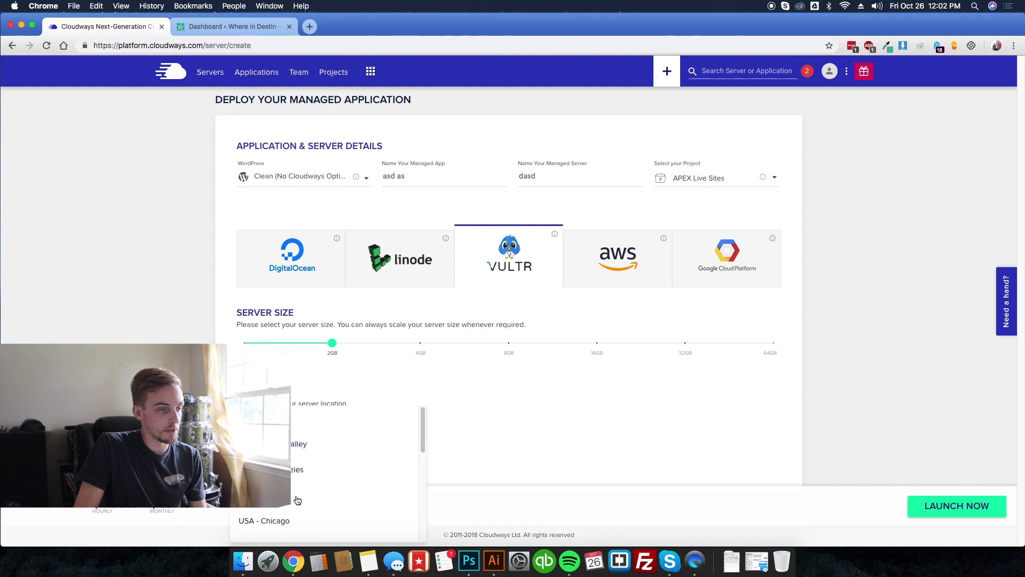
{"action": "scroll", "coordinate": [422, 437], "scroll_direction": "down", "scroll_amount": 2}
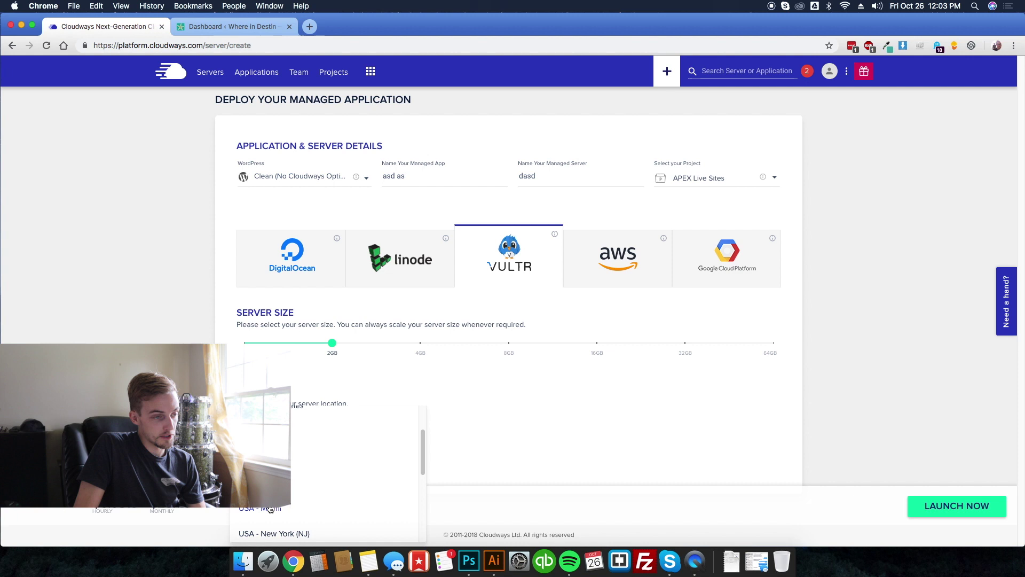
{"action": "left_click", "coordinate": [396, 375]}
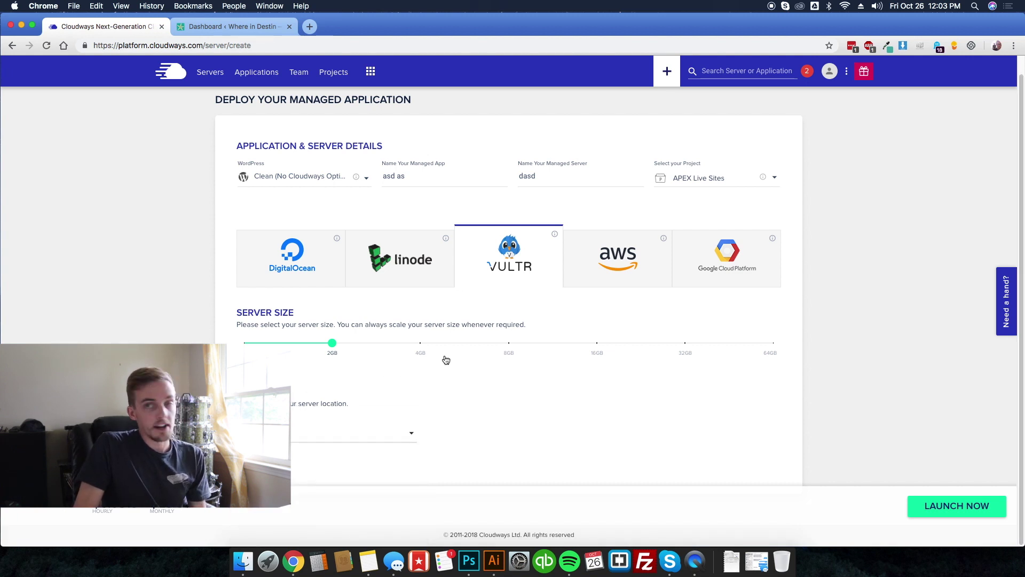
{"action": "scroll", "coordinate": [396, 278], "scroll_direction": "up", "scroll_amount": 1}
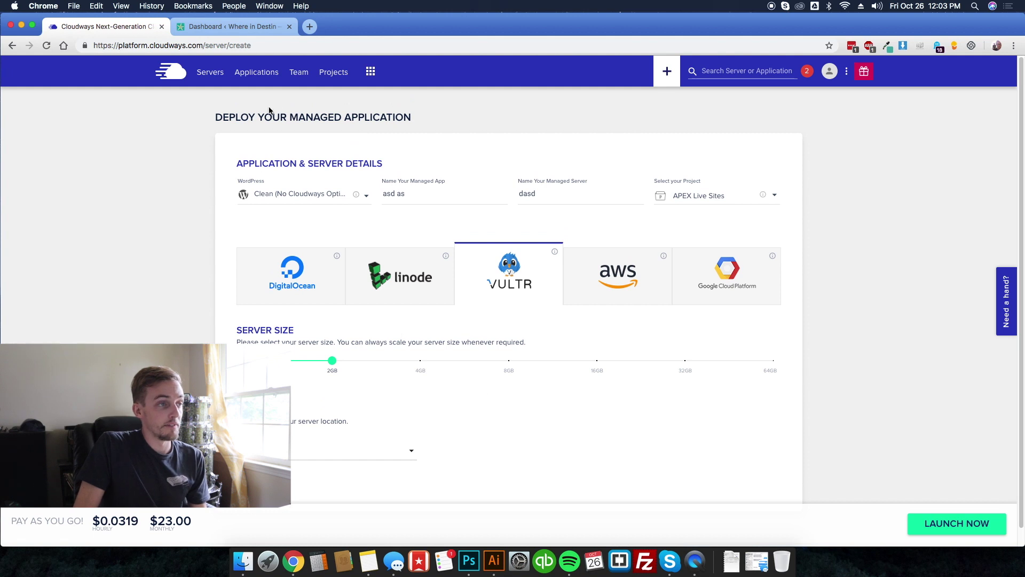
Step: Return to the servers list showing APEX Vultr Atlanta (4GB) and APEX Managed Clients (n1-std-2)
{"action": "left_click", "coordinate": [211, 72]}
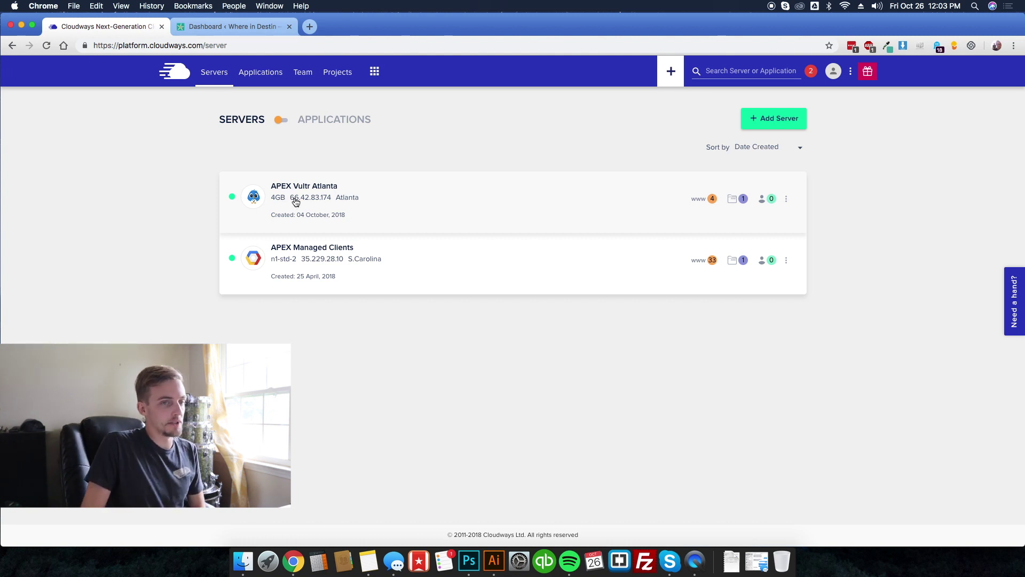
{"action": "left_click", "coordinate": [329, 270]}
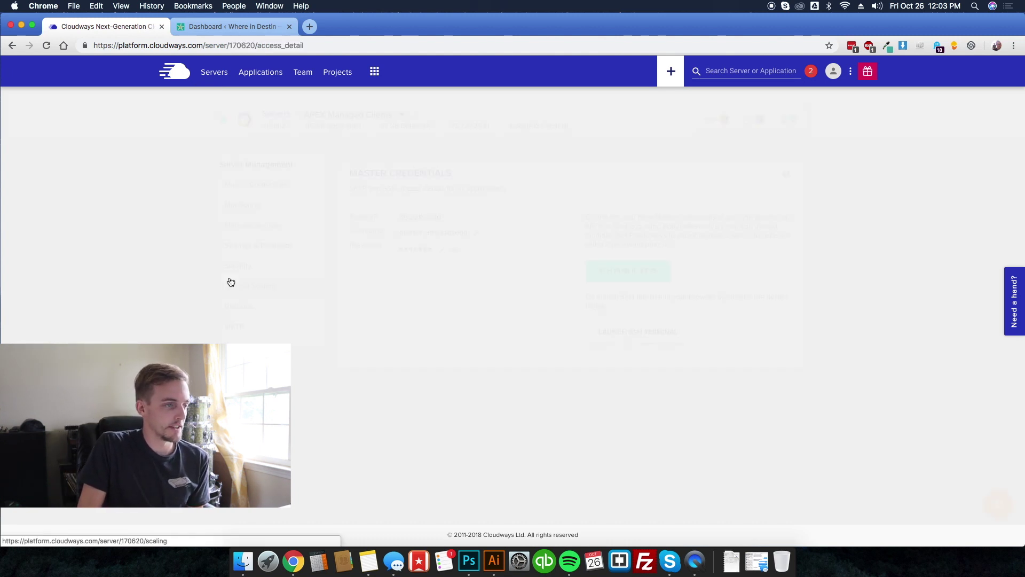
{"action": "left_click", "coordinate": [251, 289]}
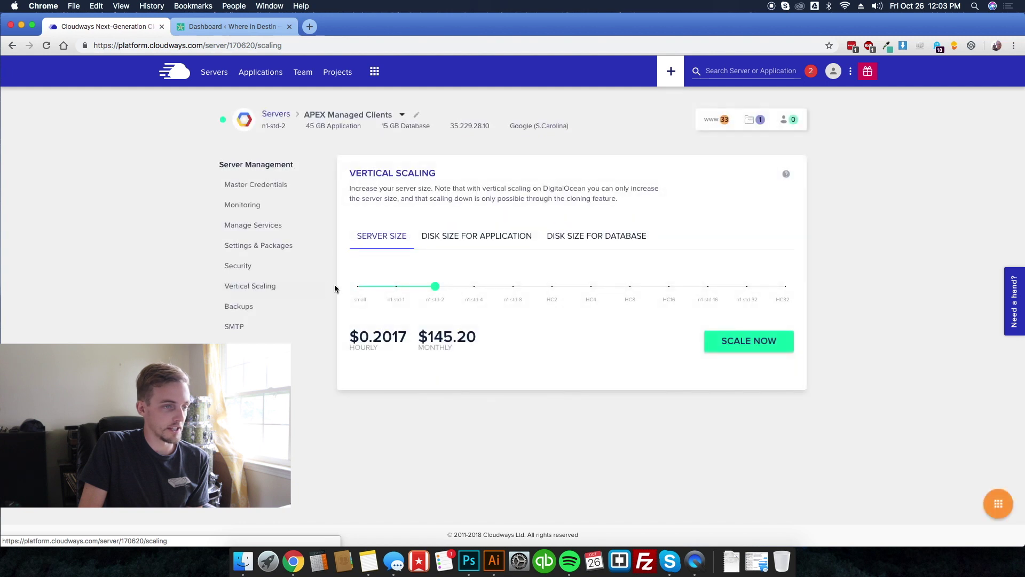
{"action": "left_click", "coordinate": [397, 286]}
{"action": "left_click", "coordinate": [474, 286]}
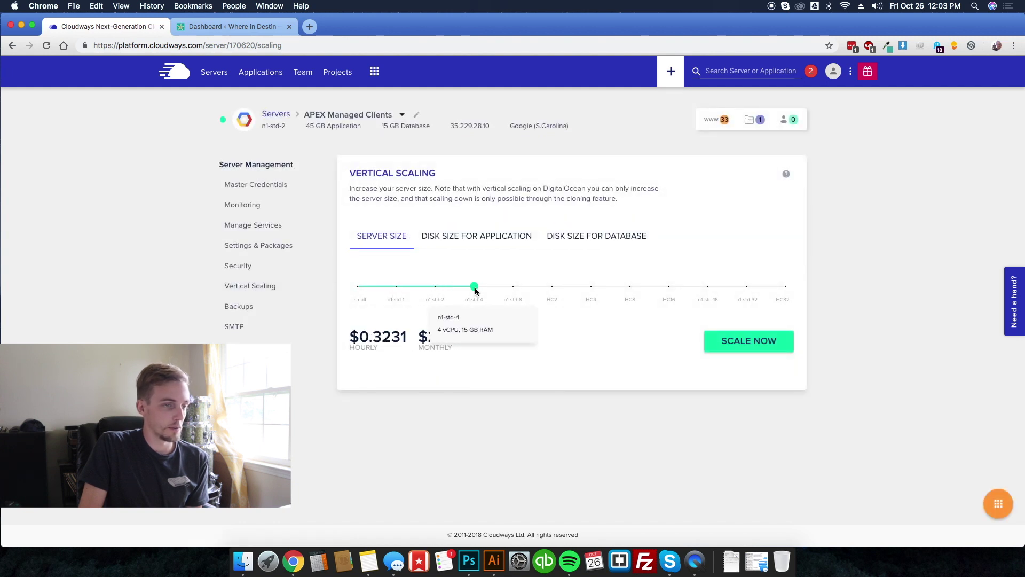
{"action": "left_click", "coordinate": [512, 287]}
{"action": "left_click", "coordinate": [657, 287]}
{"action": "left_click", "coordinate": [700, 287]}
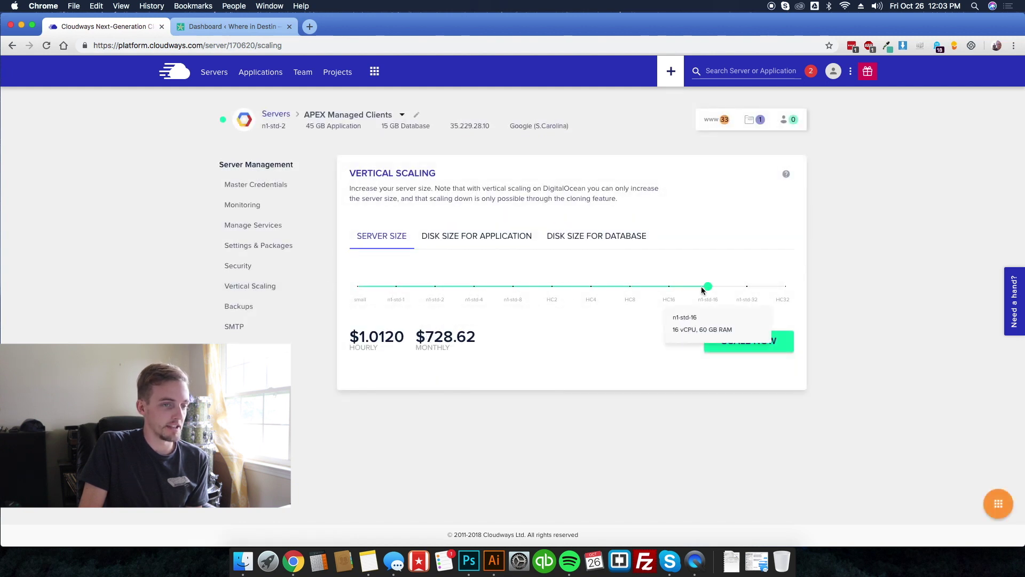
{"action": "left_click", "coordinate": [459, 233]}
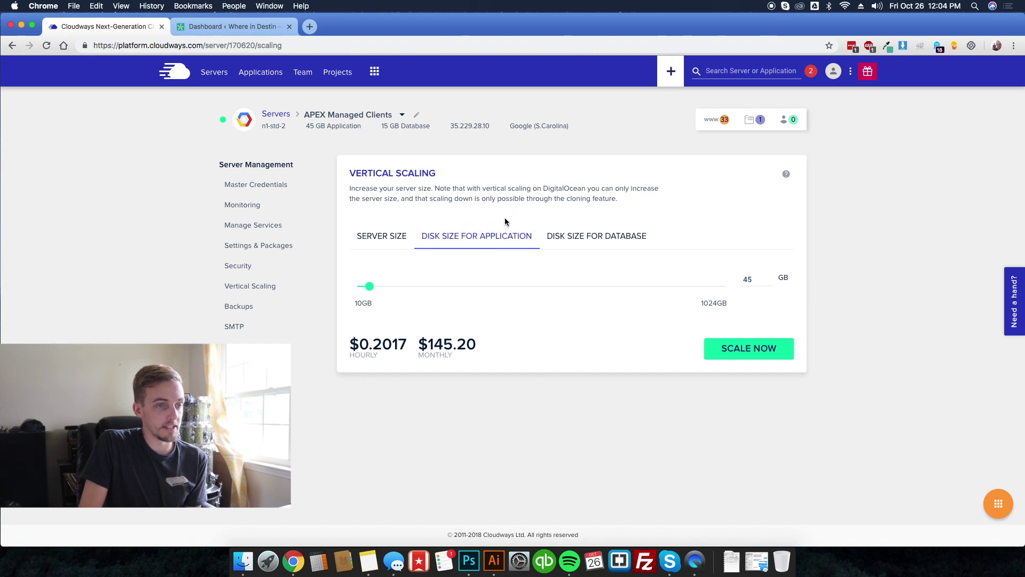
{"action": "left_click", "coordinate": [592, 244]}
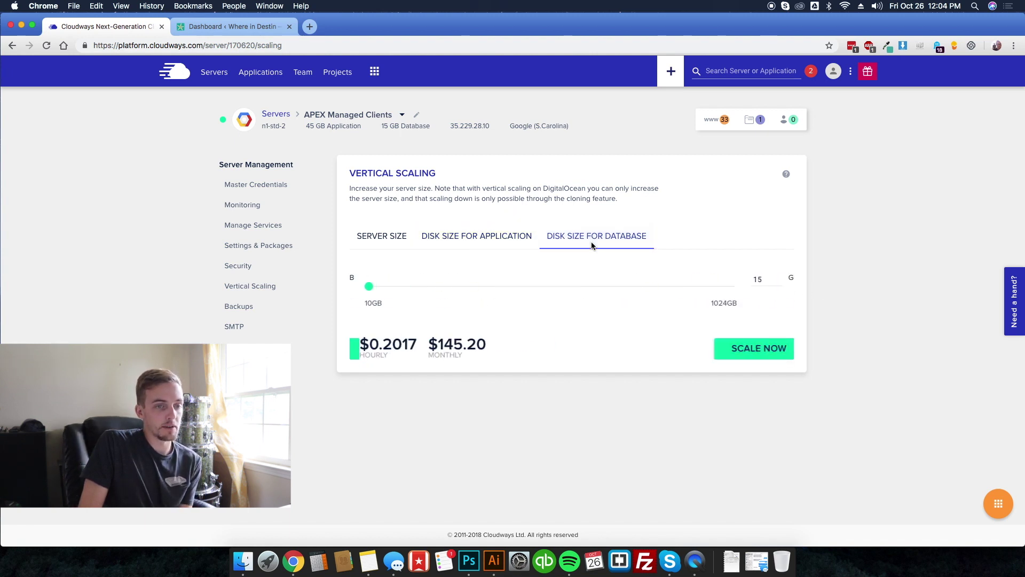
{"action": "left_click", "coordinate": [463, 236]}
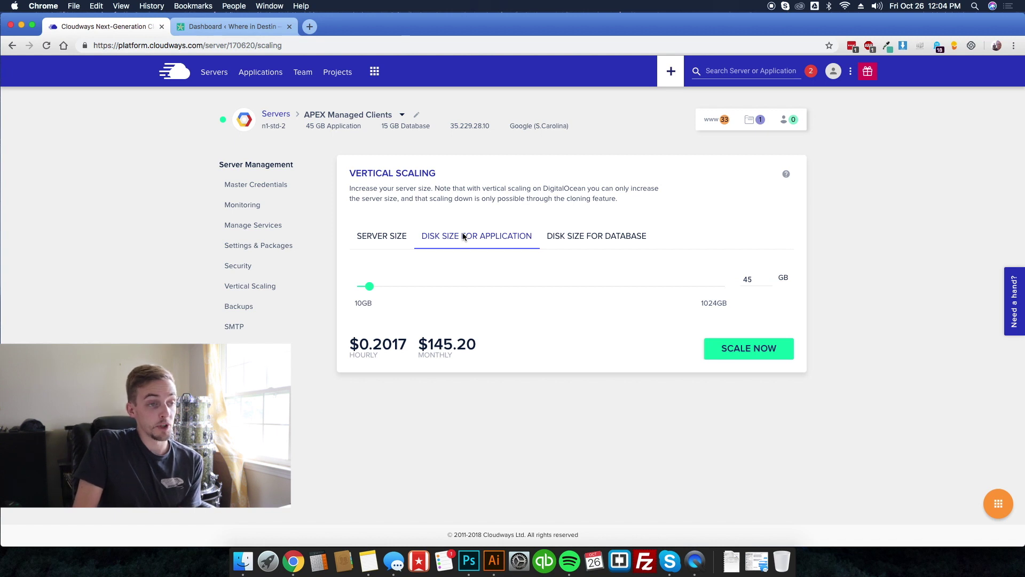
{"action": "left_click", "coordinate": [382, 235]}
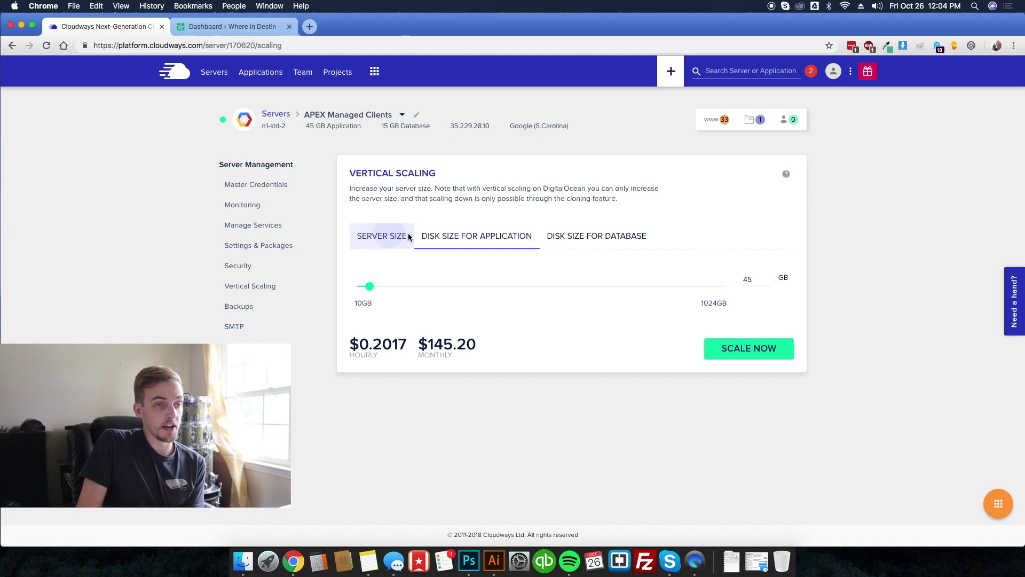
{"action": "left_click", "coordinate": [556, 236]}
{"action": "left_click", "coordinate": [376, 239]}
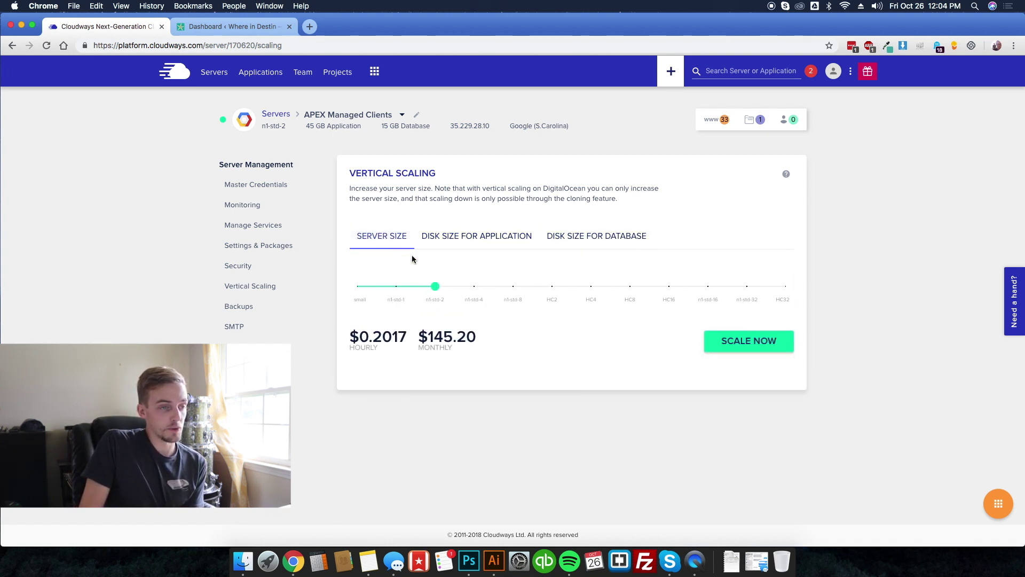
{"action": "mouse_move", "coordinate": [435, 294]}
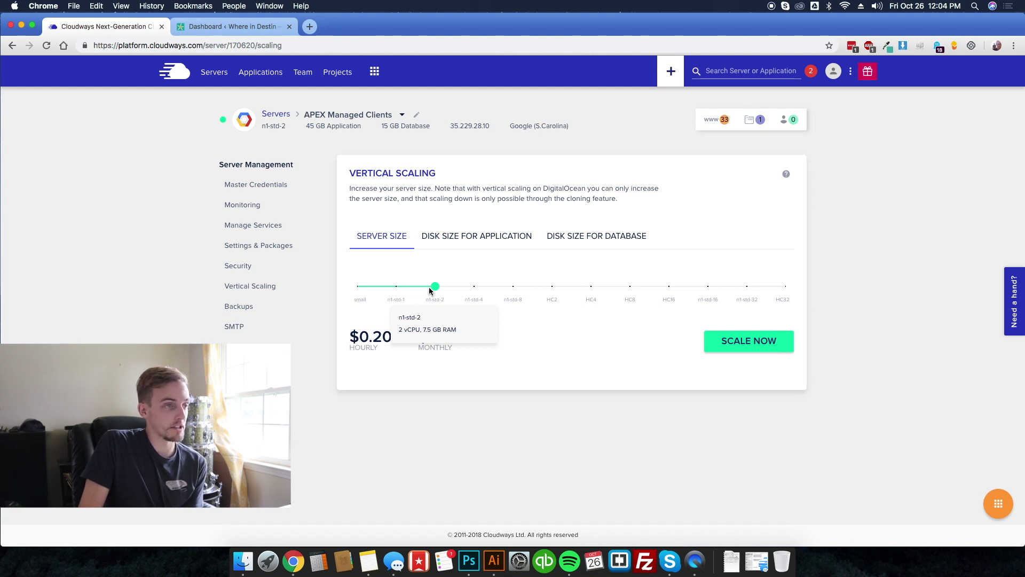
Step: Open the APEX Vultr Atlanta server's Vertical Scaling page from the servers list
{"action": "left_click", "coordinate": [205, 71]}
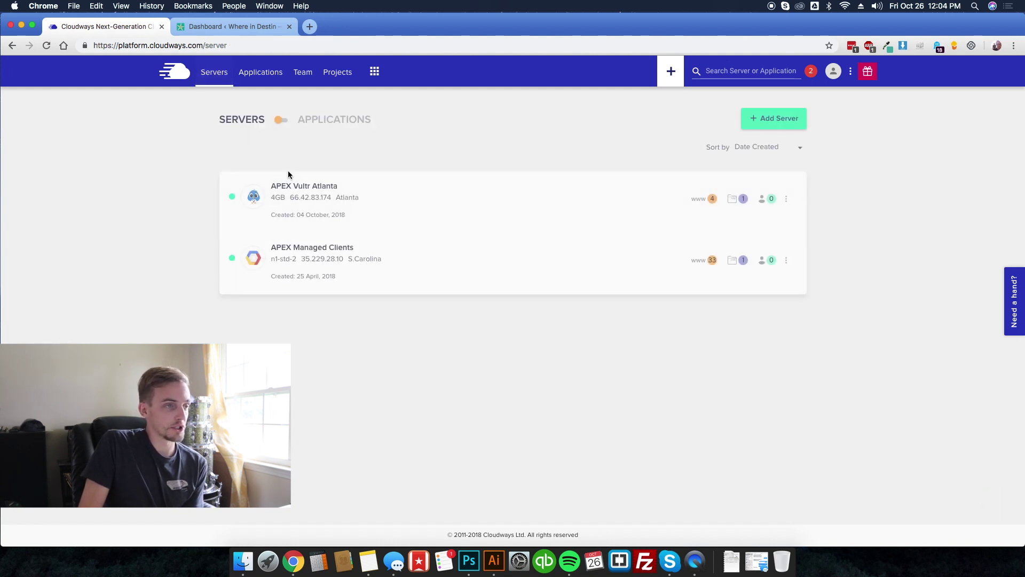
{"action": "left_click", "coordinate": [376, 214]}
{"action": "left_click", "coordinate": [263, 286]}
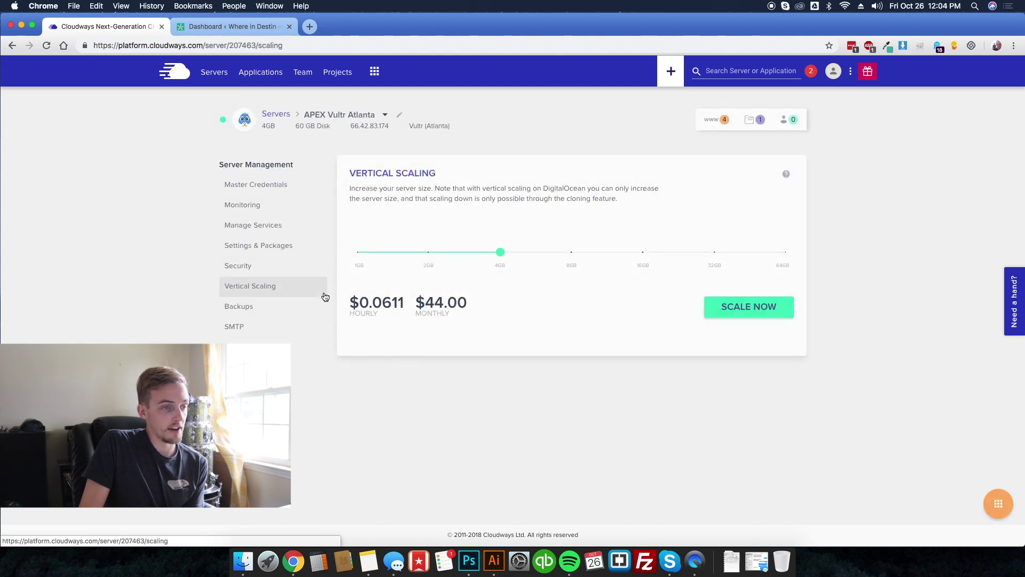
Step: Try scaling down from 4GB to 2GB, bringing up the warning that downscaling requires cloning
{"action": "mouse_move", "coordinate": [502, 254]}
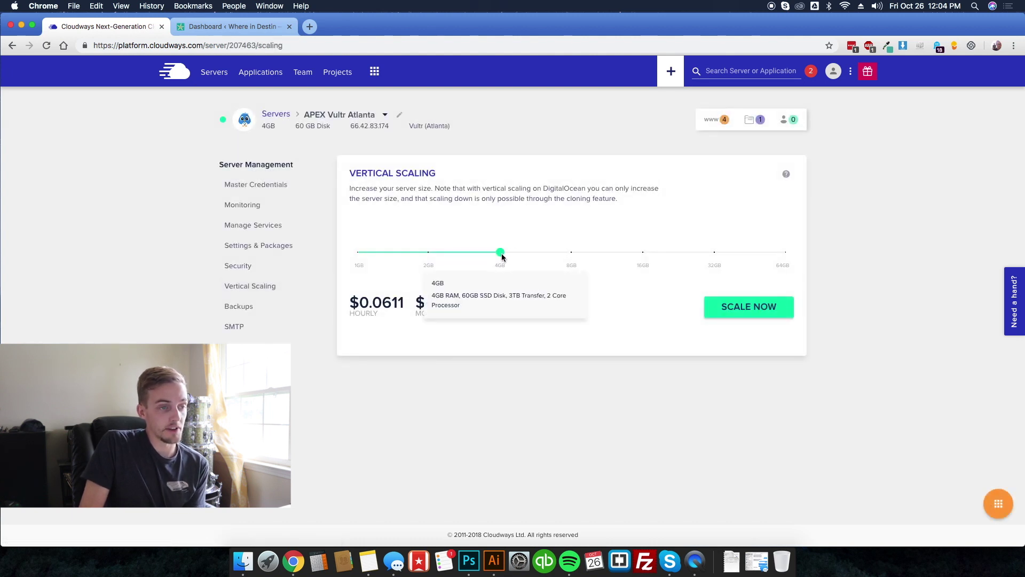
{"action": "left_click", "coordinate": [427, 253]}
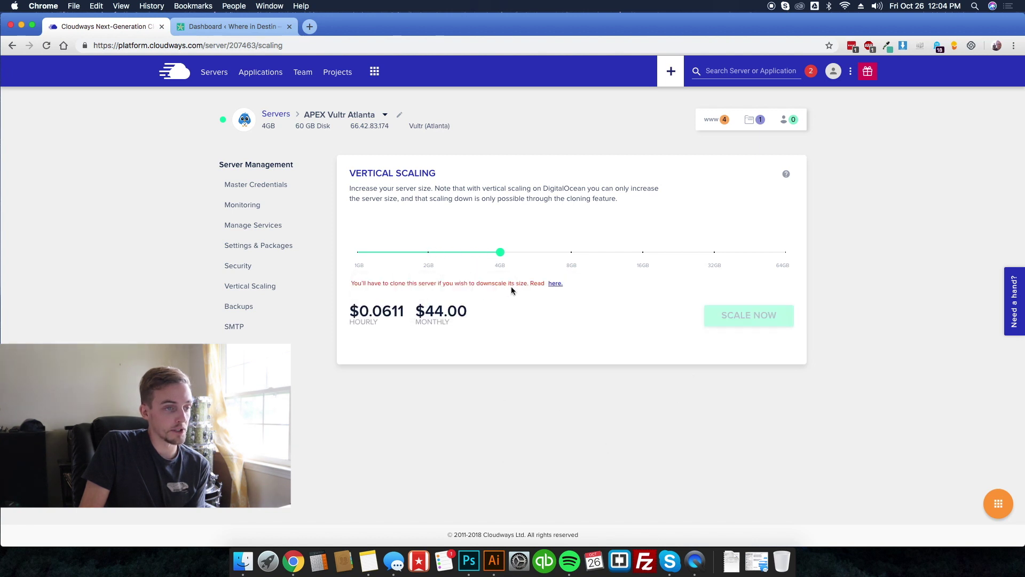
{"action": "left_click_drag", "start_coordinate": [457, 283], "coordinate": [528, 283]}
{"action": "left_click", "coordinate": [441, 261]}
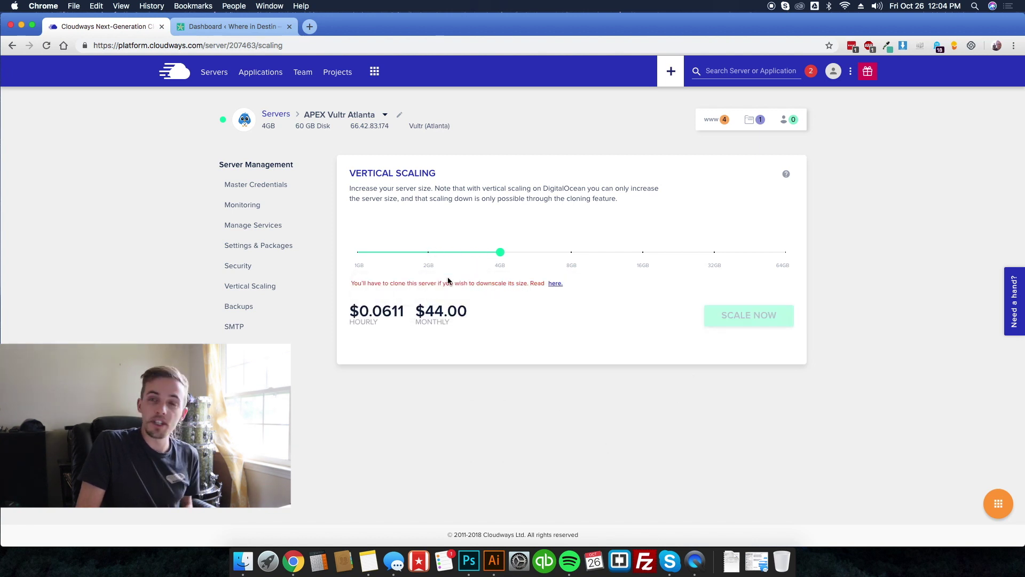